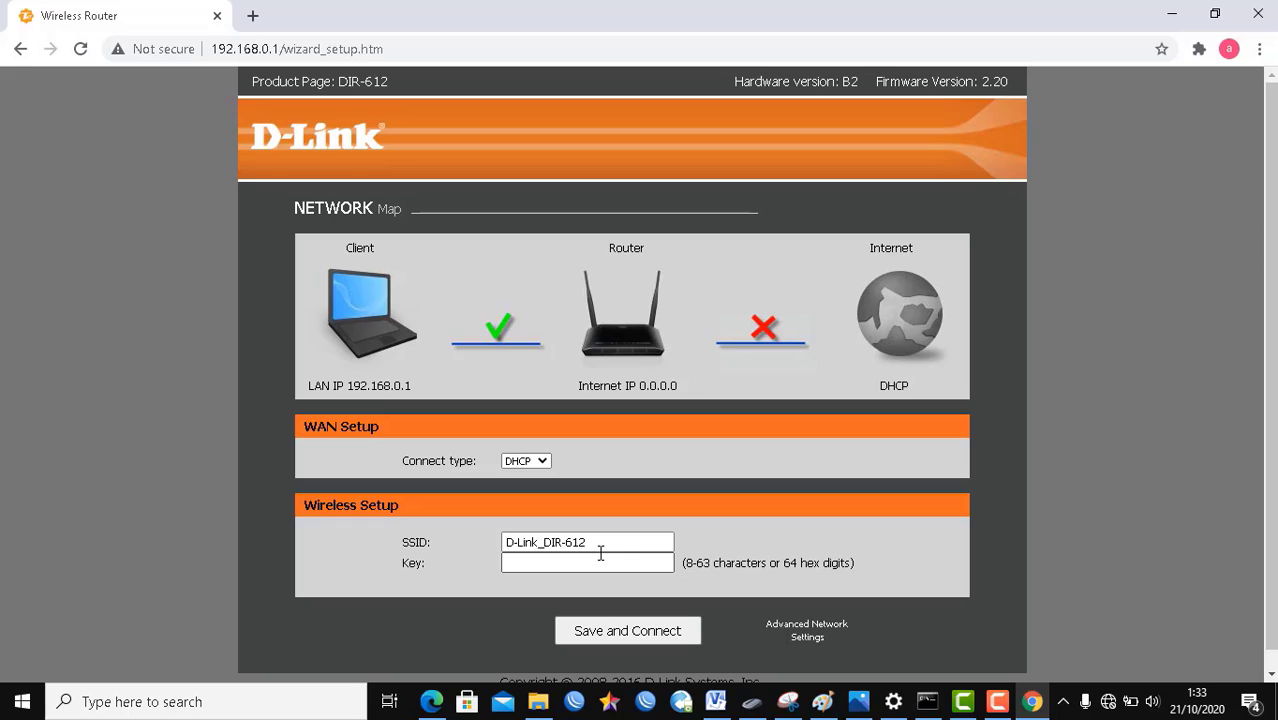
# Step: Replace the network name D-Link_DIR-612 with 'WIFI REPEATER'
pyautogui.moveTo(599, 546); pyautogui.dragTo(473, 512)
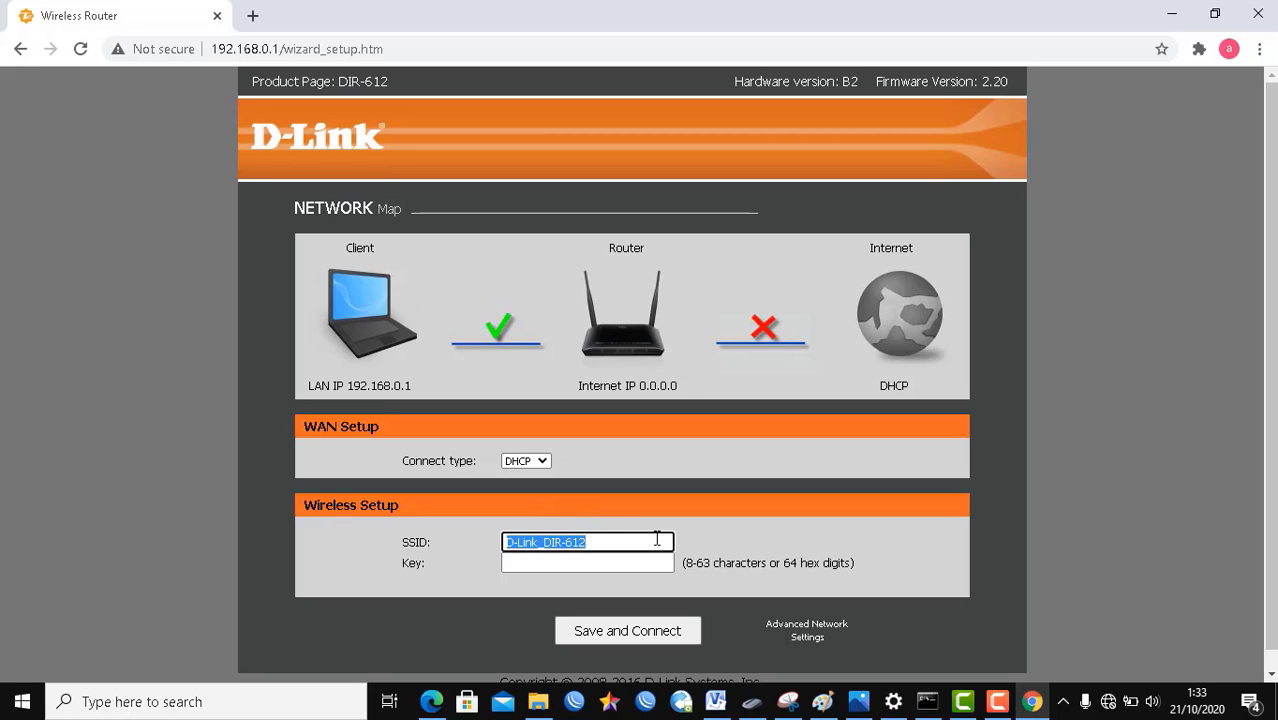
pyautogui.click(858, 701)
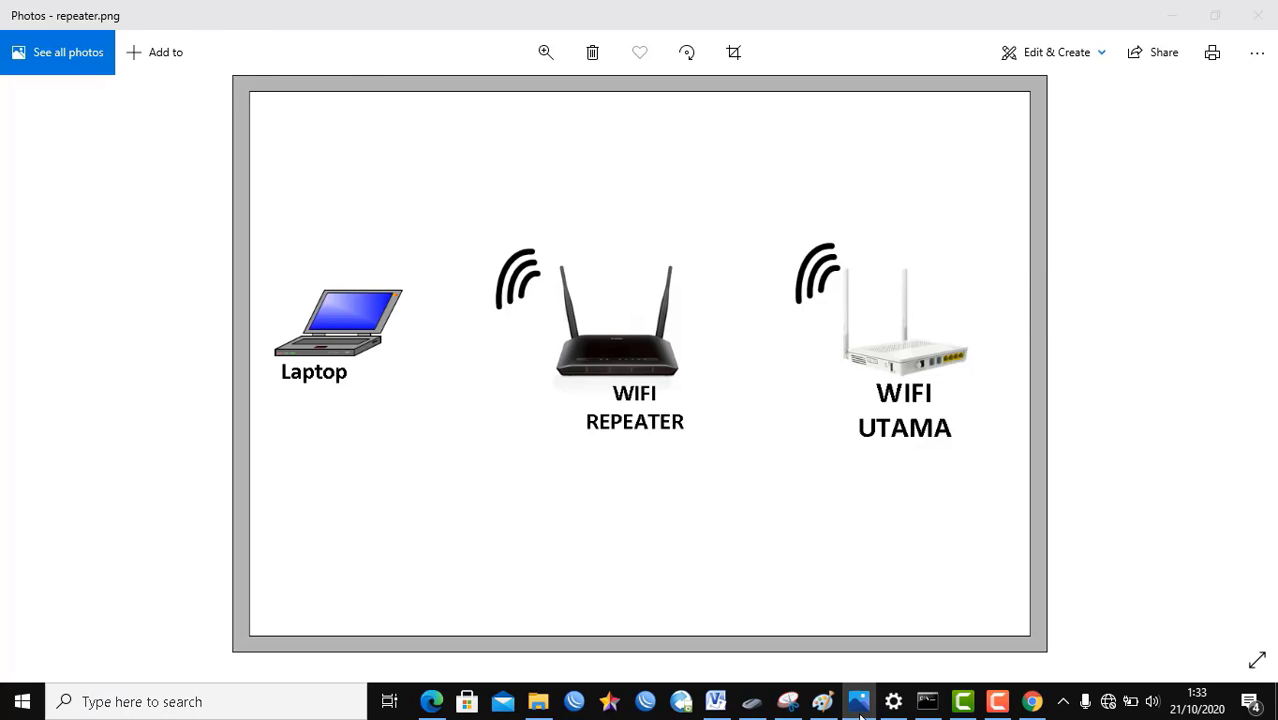
pyautogui.click(858, 701)
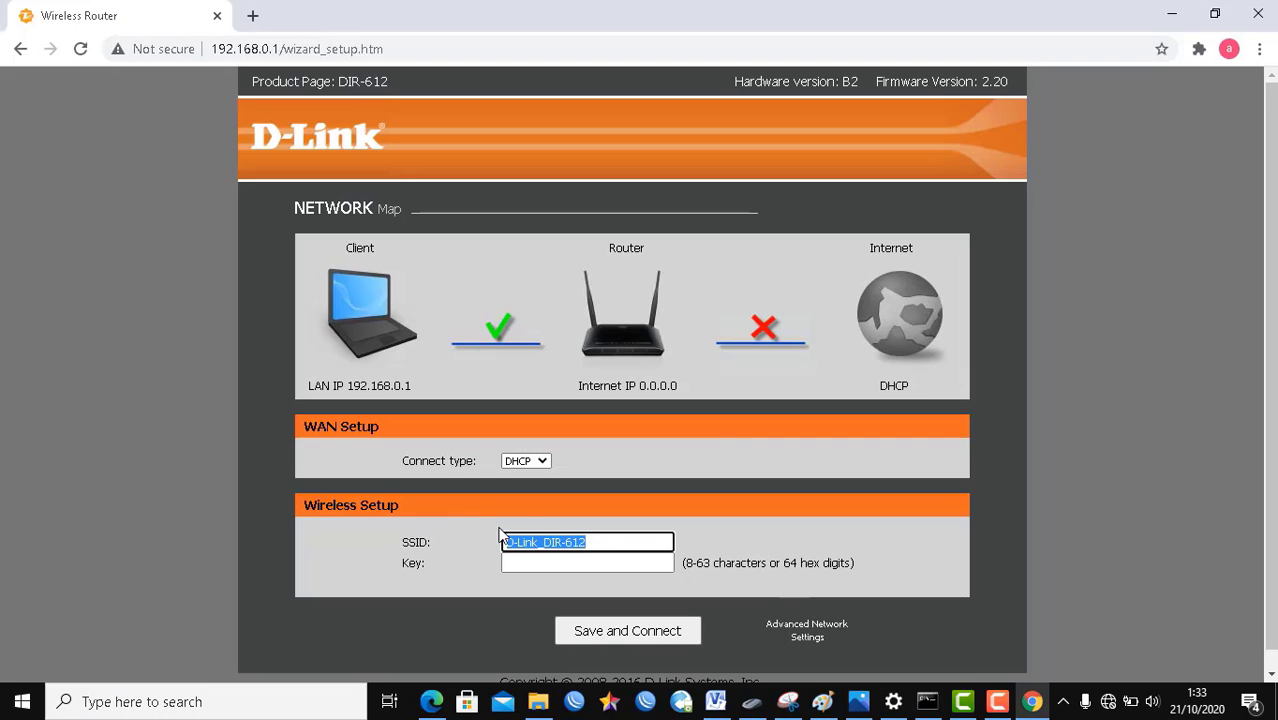
pyautogui.write('WIFI REPEATER')
# Step: Enter the wireless security key and save and connect the new settings
pyautogui.click(562, 563)
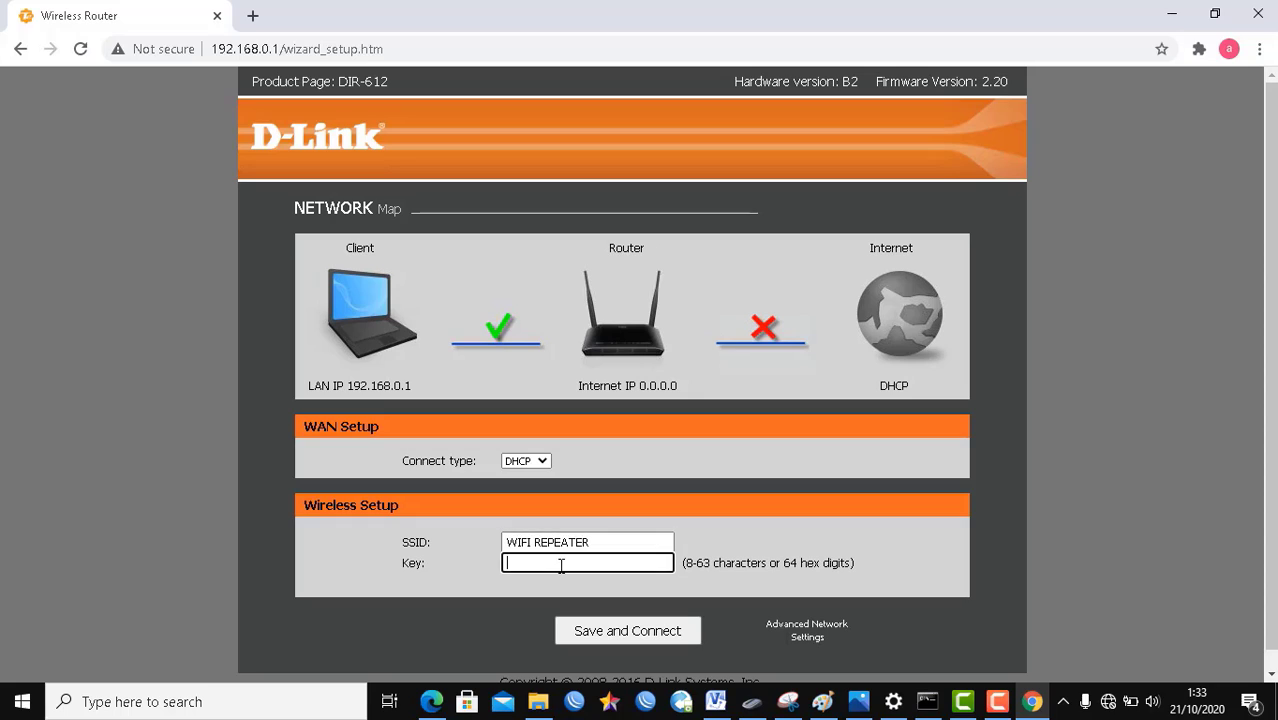
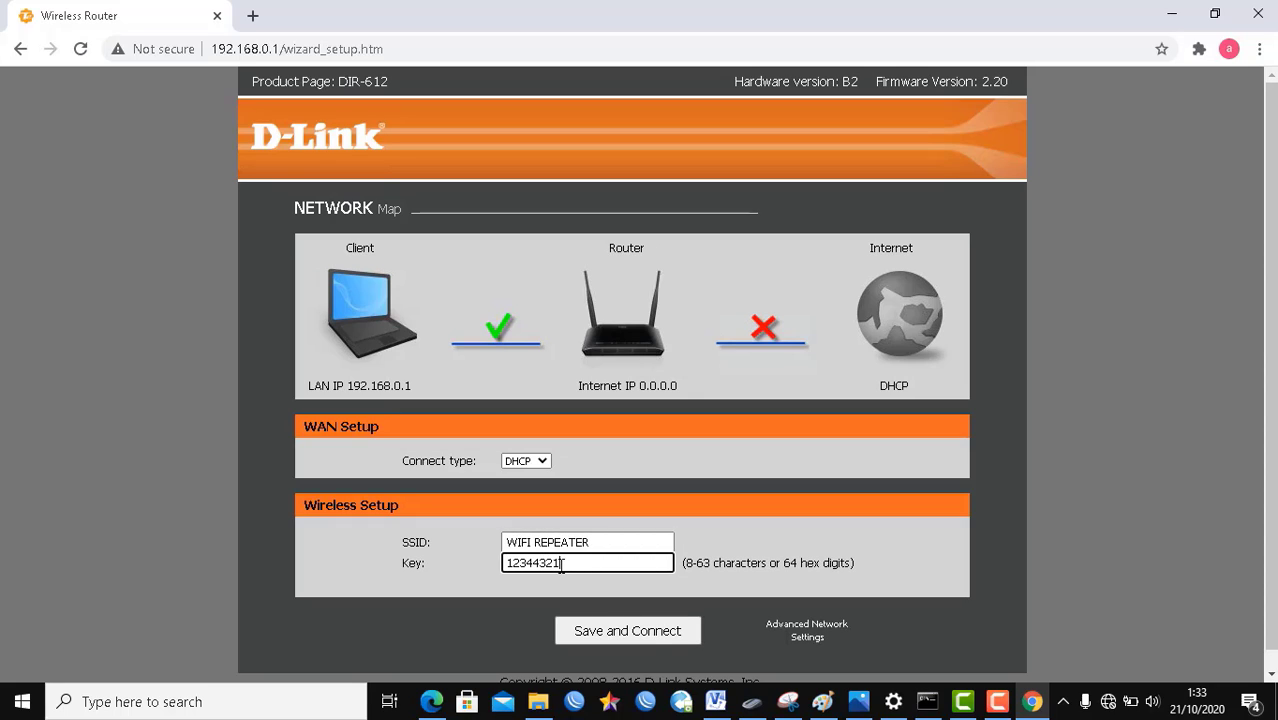
pyautogui.click(639, 633)
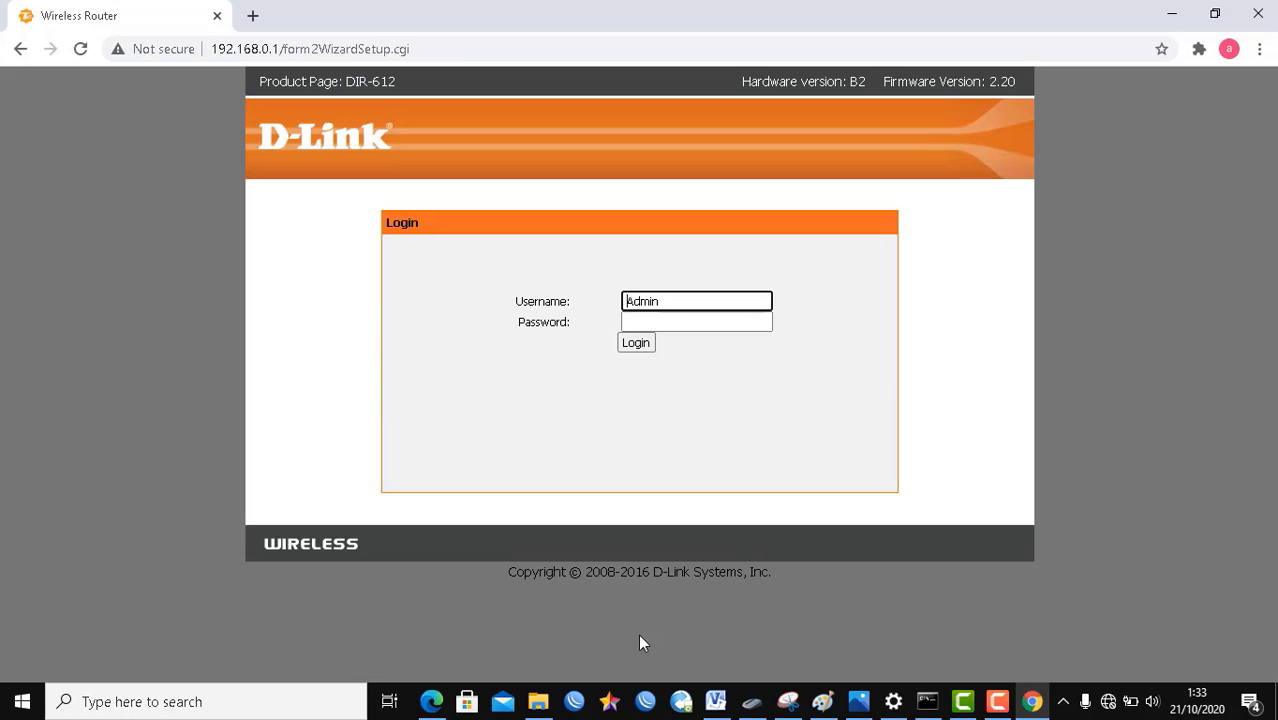
# Step: Enter the admin password and submit the router login, which ends on ERR_NETWORK_CHANGED
pyautogui.click(650, 321)
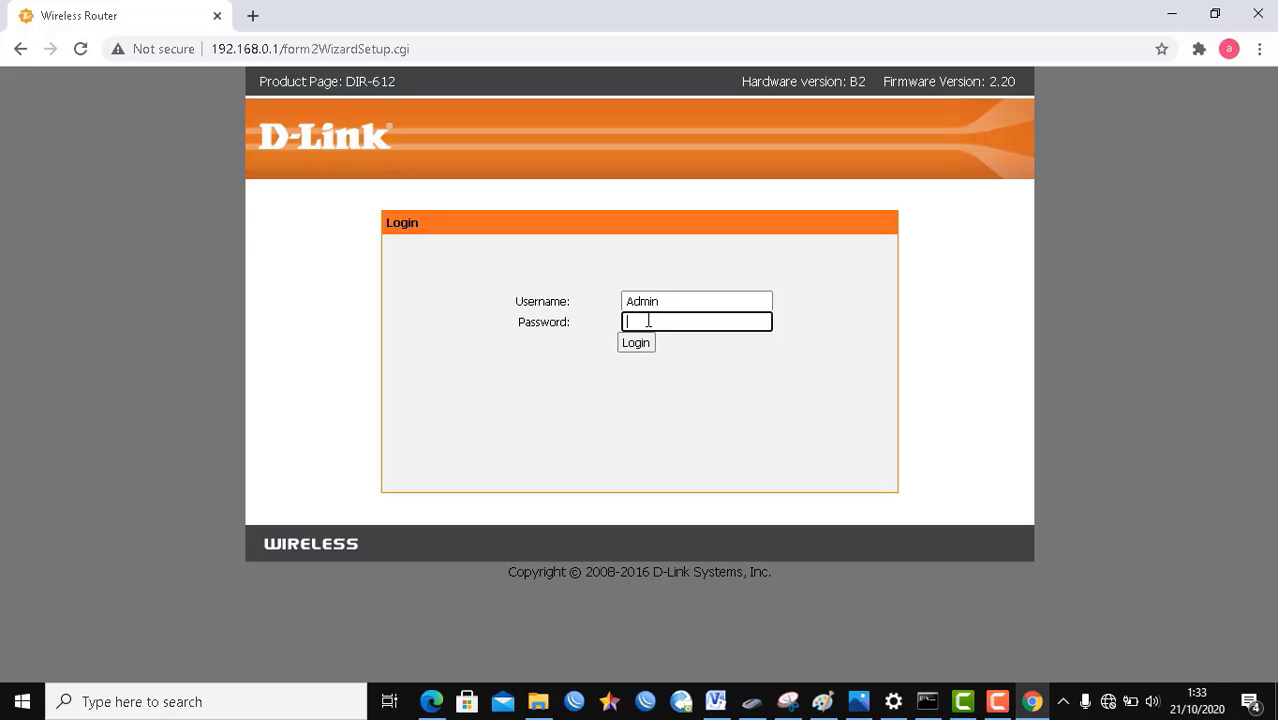
pyautogui.moveTo(668, 303); pyautogui.dragTo(582, 301)
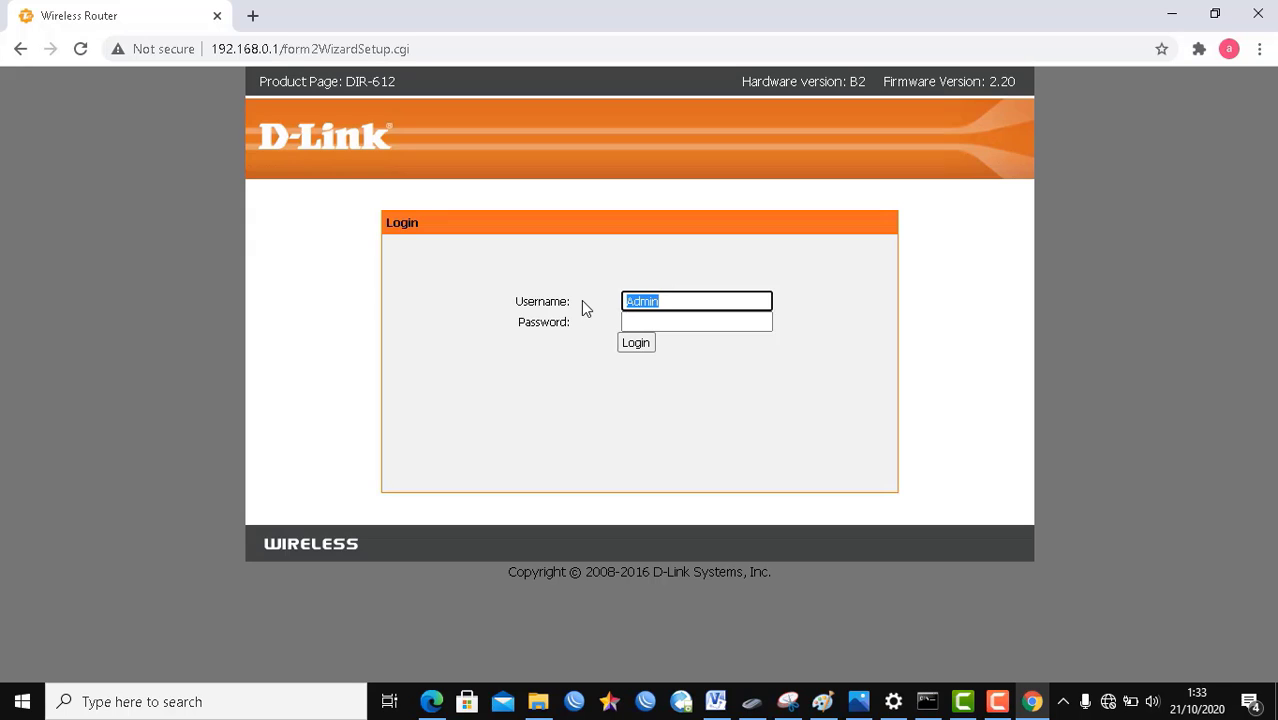
pyautogui.click(670, 319)
pyautogui.moveTo(668, 302); pyautogui.dragTo(605, 297)
pyautogui.click(641, 321)
pyautogui.click(635, 346)
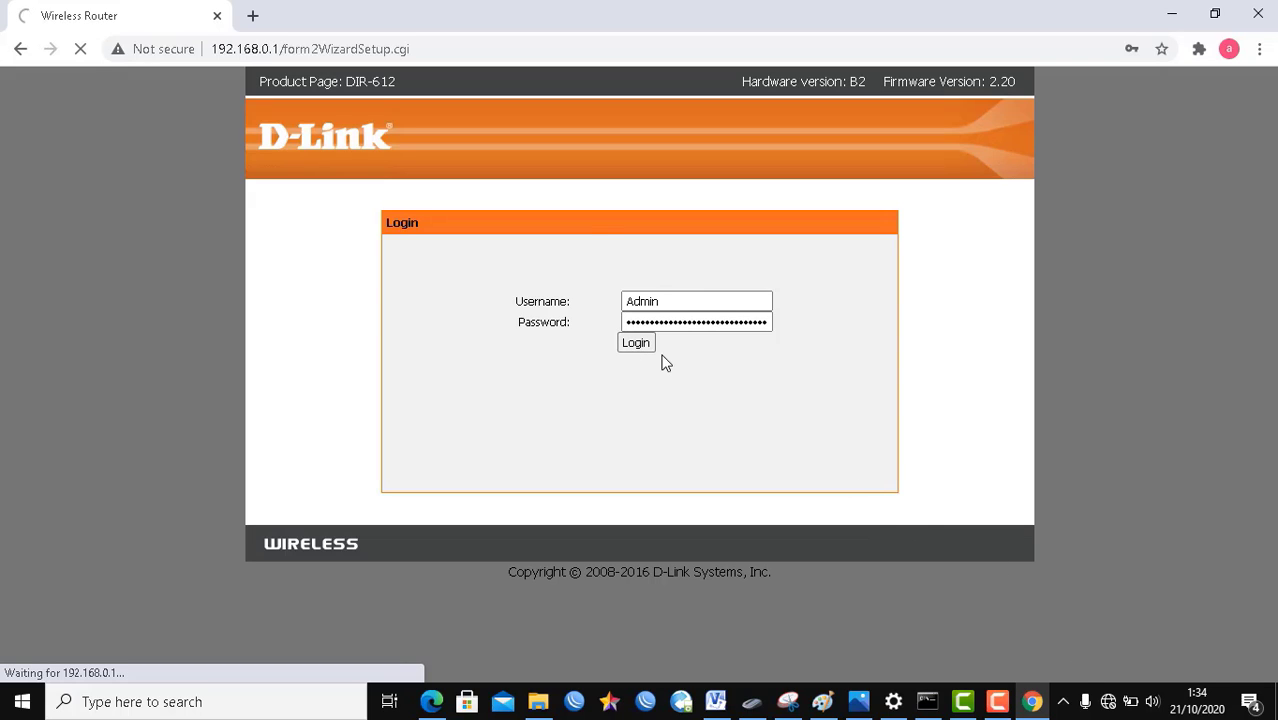
pyautogui.moveTo(616, 394); pyautogui.dragTo(739, 377)
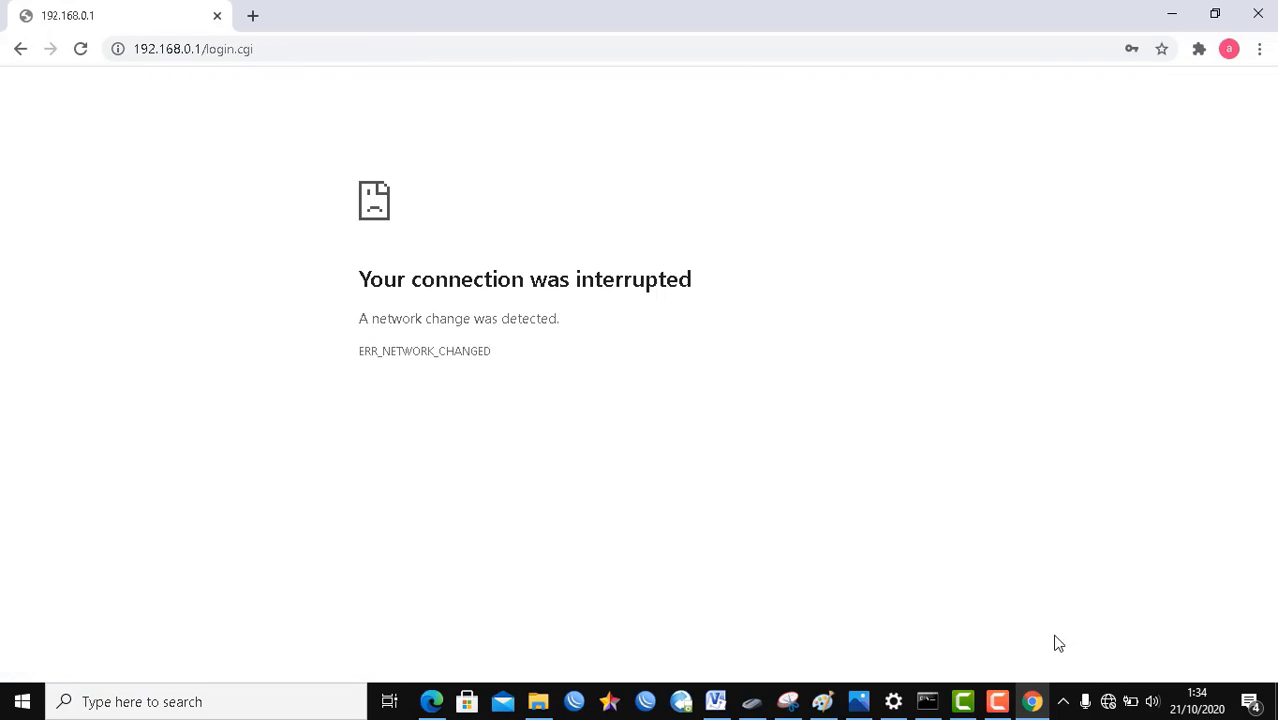
# Step: Choose WIFI REPEATER from the Windows Wi-Fi list and start connecting
pyautogui.click(1108, 701)
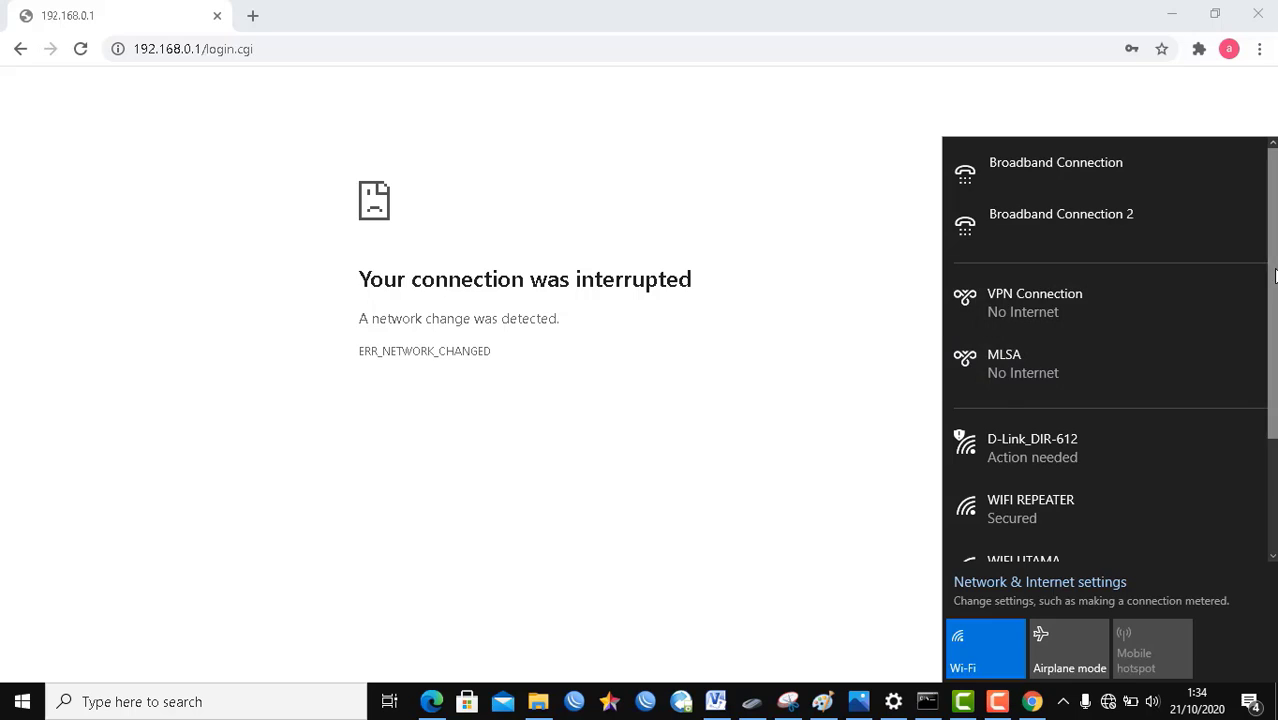
pyautogui.scroll(-3, 1250, 370)
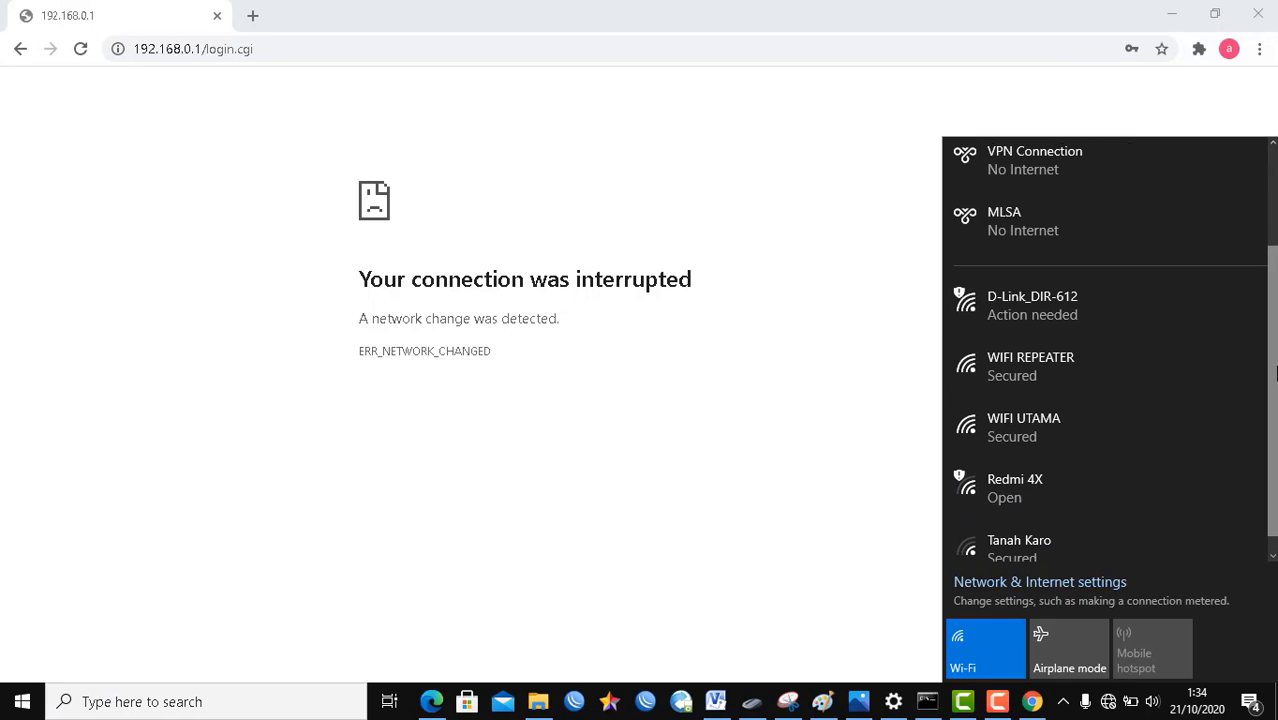
pyautogui.click(1130, 364)
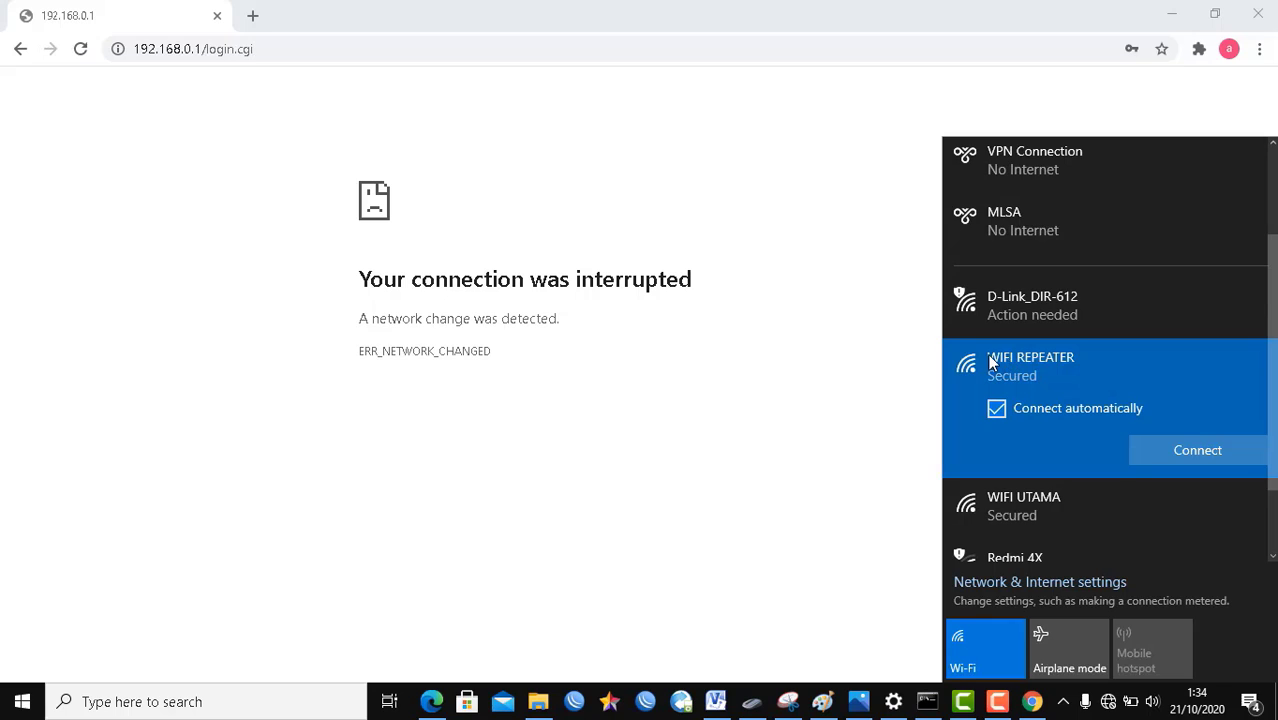
pyautogui.click(1180, 450)
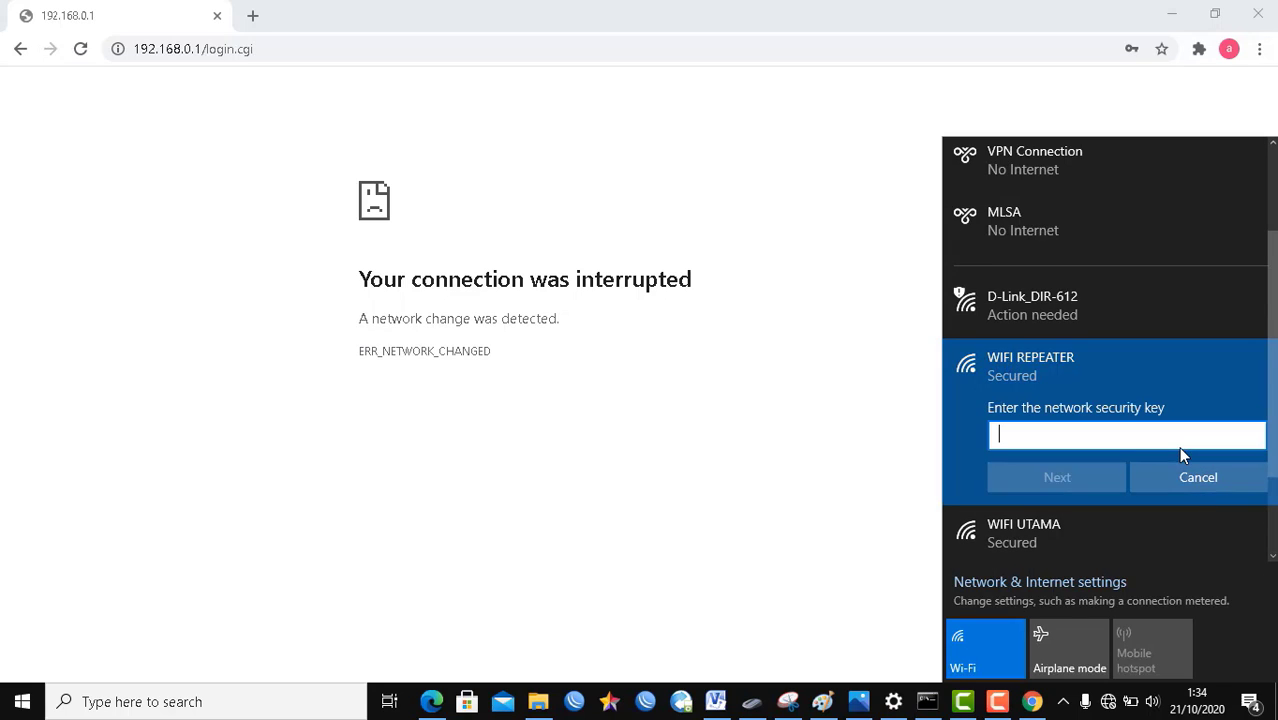
# Step: Enter the network security key, keep the PC not discoverable, and select the router page address
pyautogui.write('•••••••')
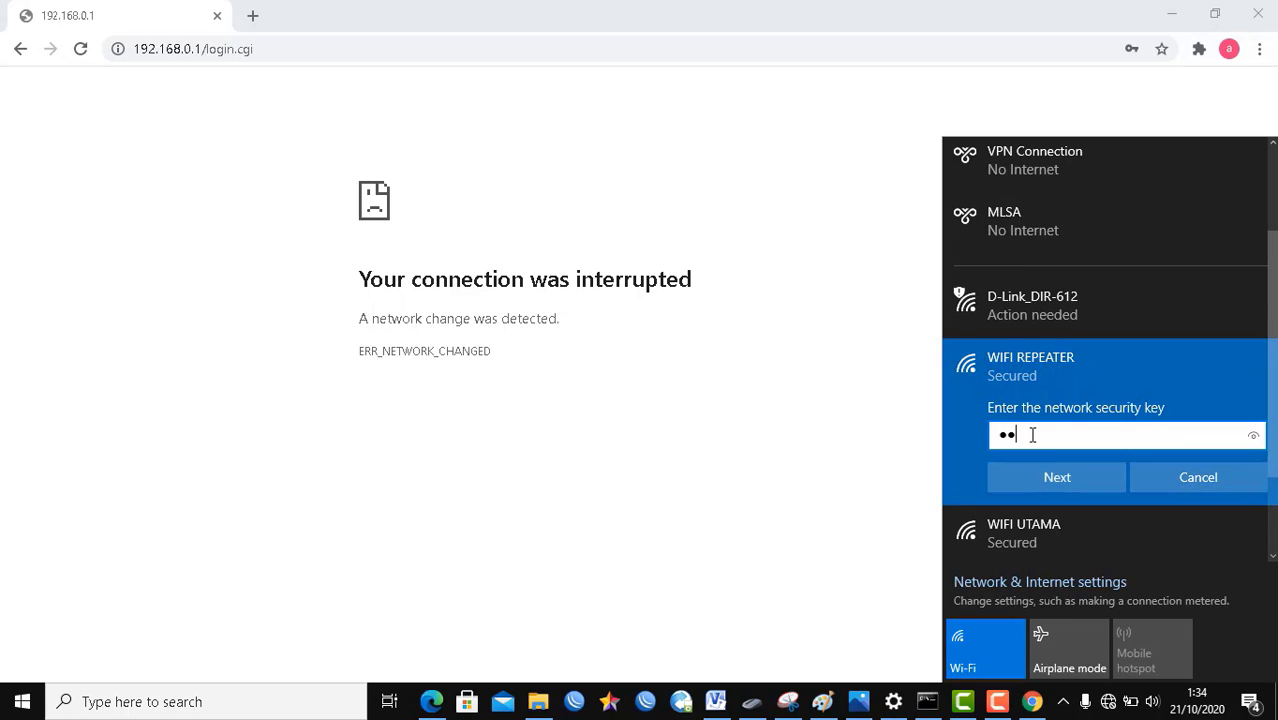
pyautogui.write('•')
pyautogui.click(1253, 436)
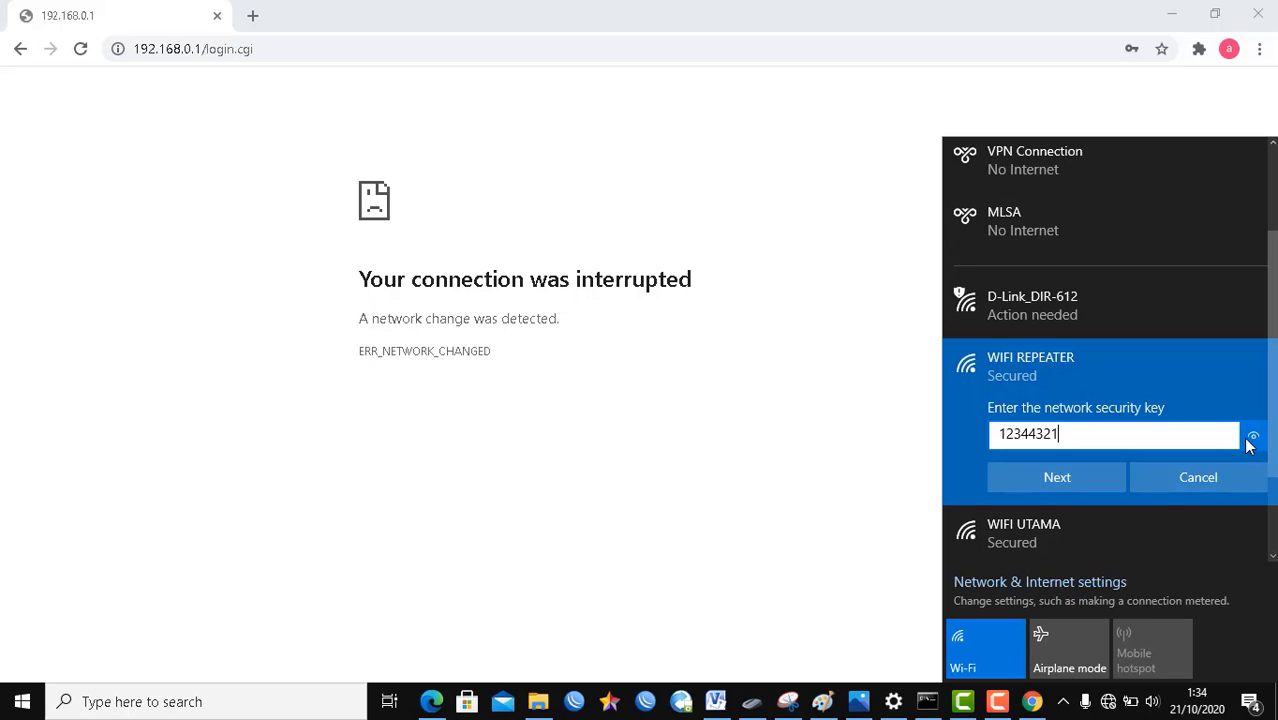
pyautogui.click(1066, 479)
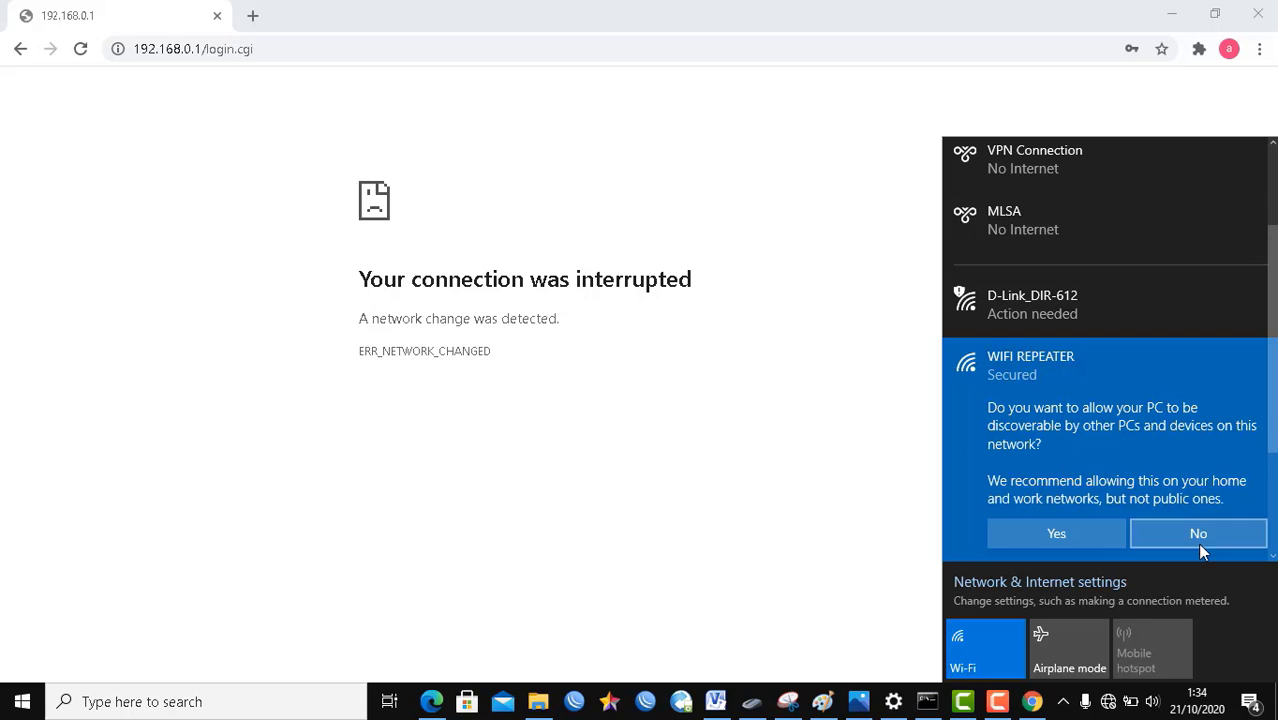
pyautogui.click(1198, 536)
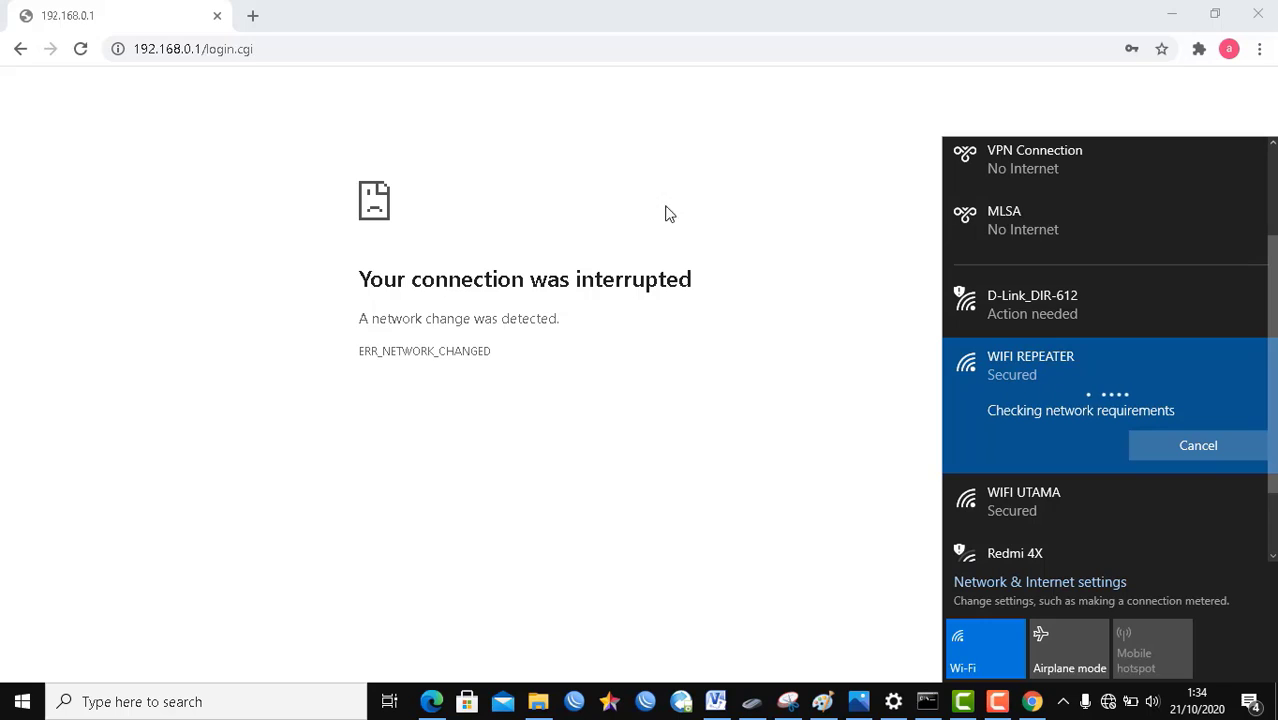
pyautogui.click(385, 44)
# Step: Reload the router page and check the laptop's current Wi-Fi connection
pyautogui.press('Return')
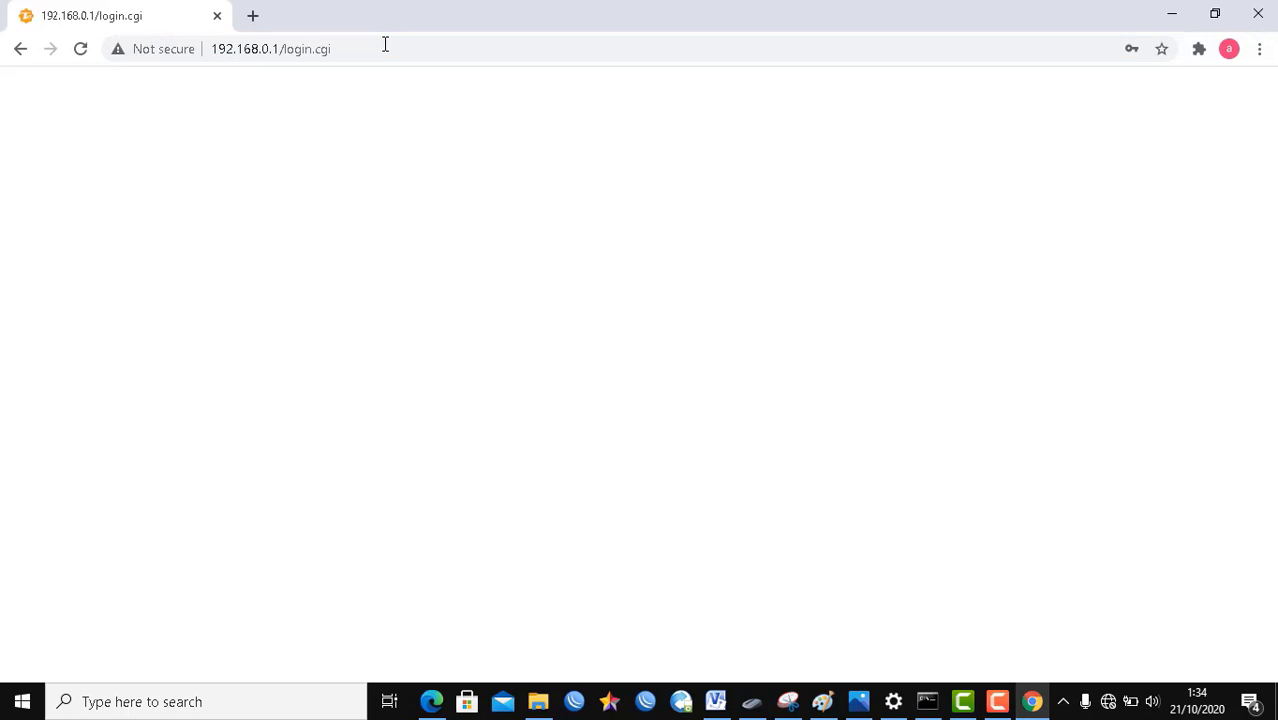
pyautogui.click(385, 45)
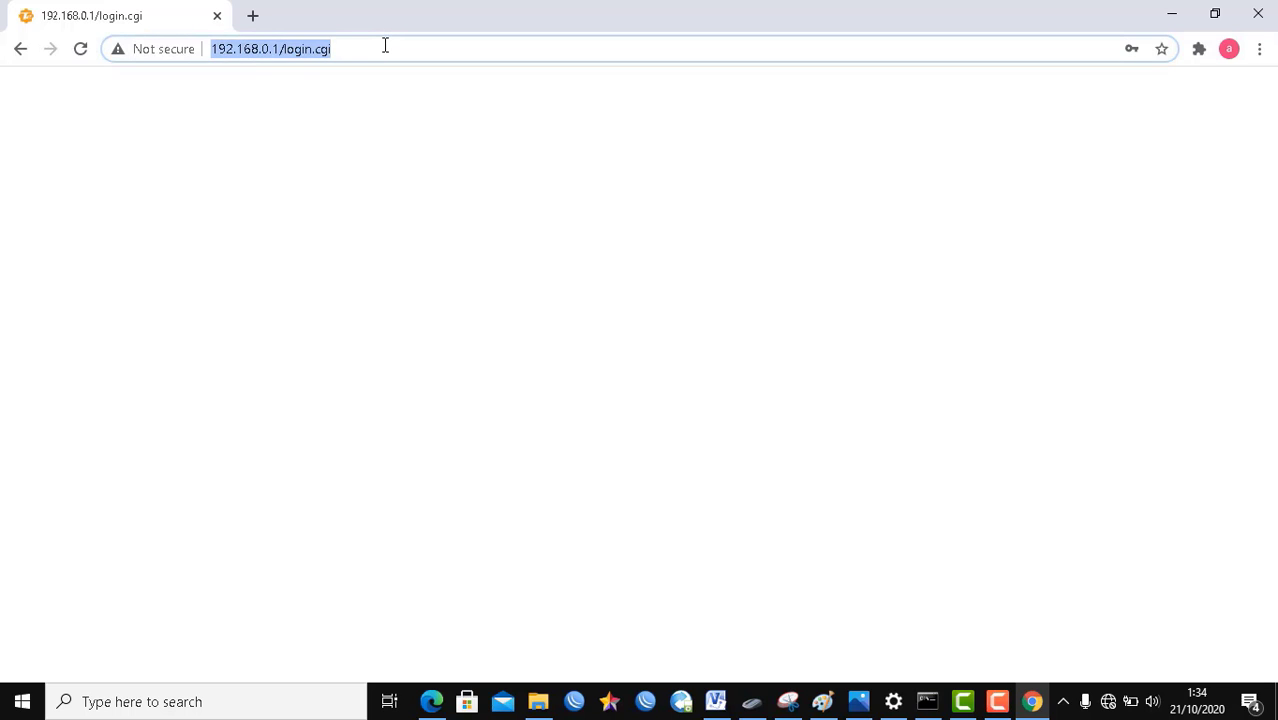
pyautogui.press('Return')
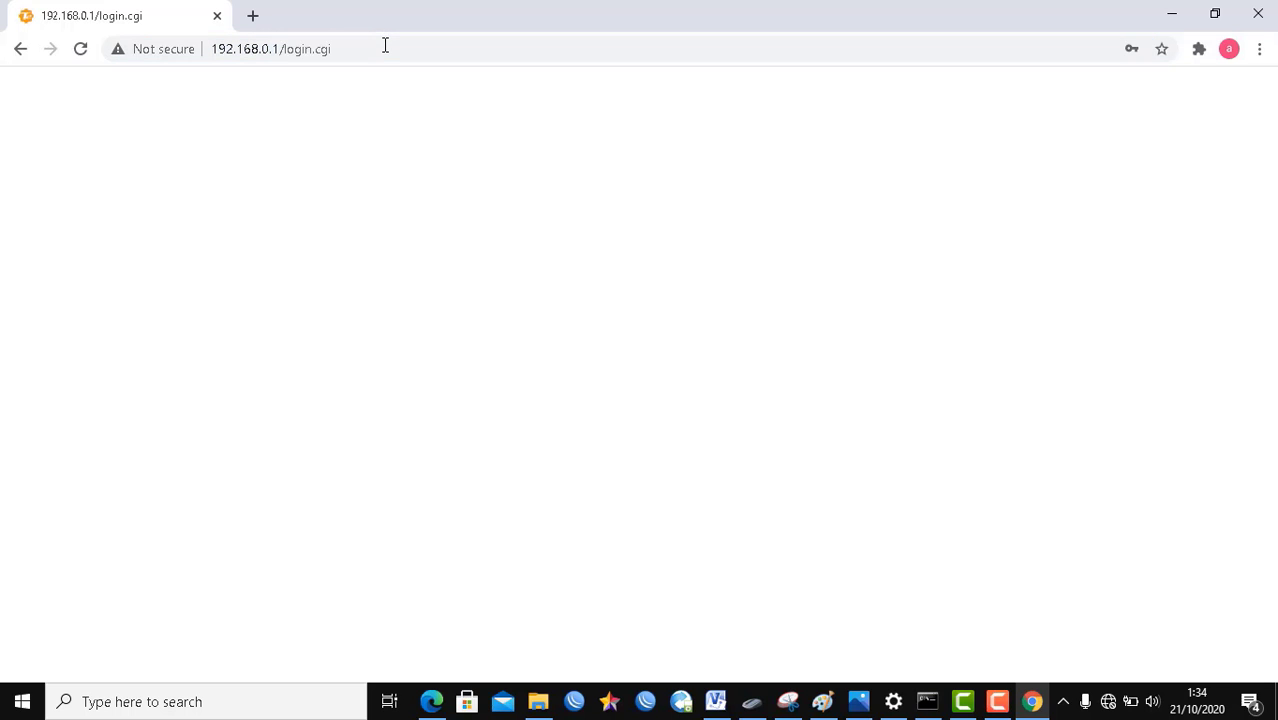
pyautogui.click(1108, 701)
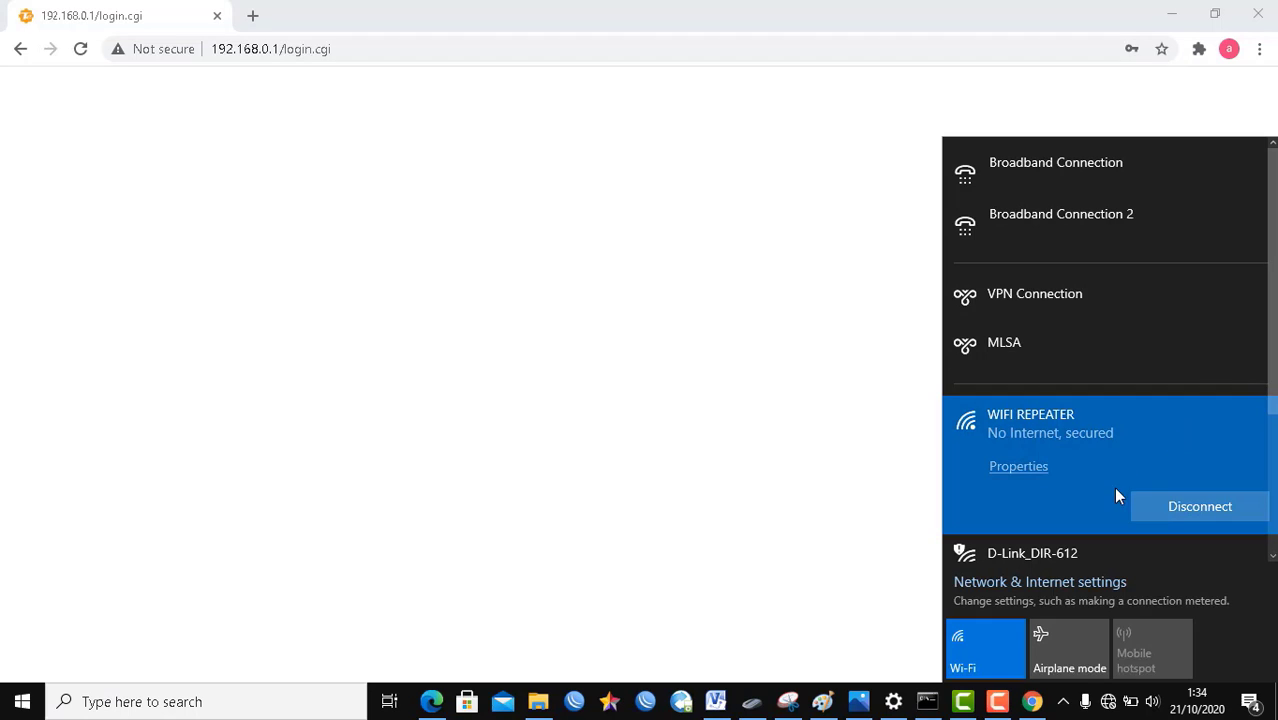
pyautogui.click(709, 375)
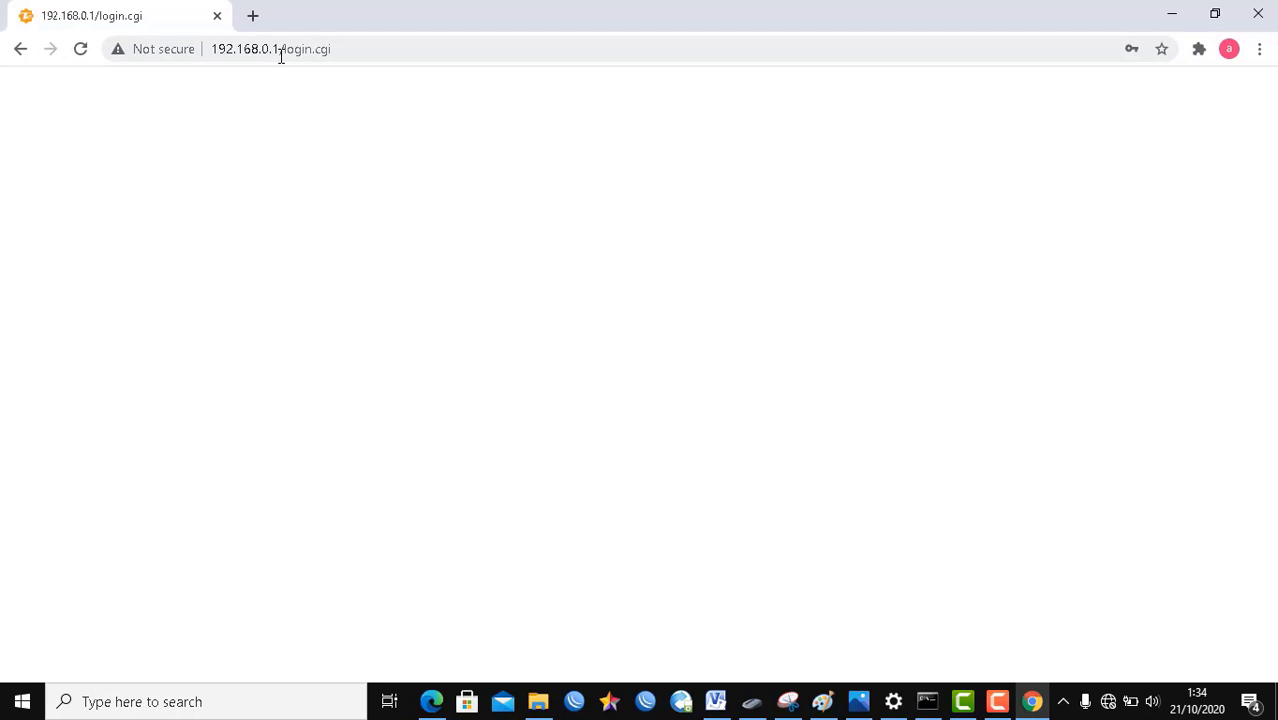
# Step: Strip login.cgi from the address, log in at 192.168.0.1, and go to Wireless settings
pyautogui.moveTo(280, 48); pyautogui.dragTo(434, 63)
pyautogui.press('BackSpace')
pyautogui.press('Return')
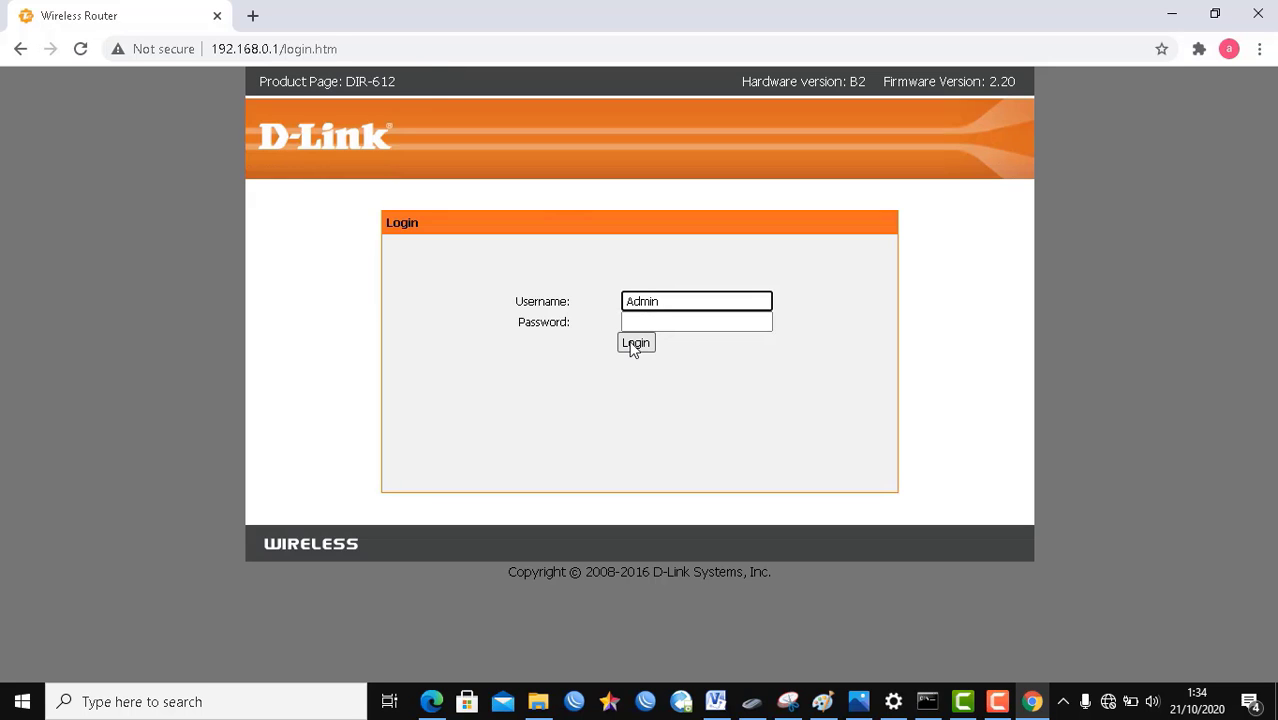
pyautogui.click(633, 345)
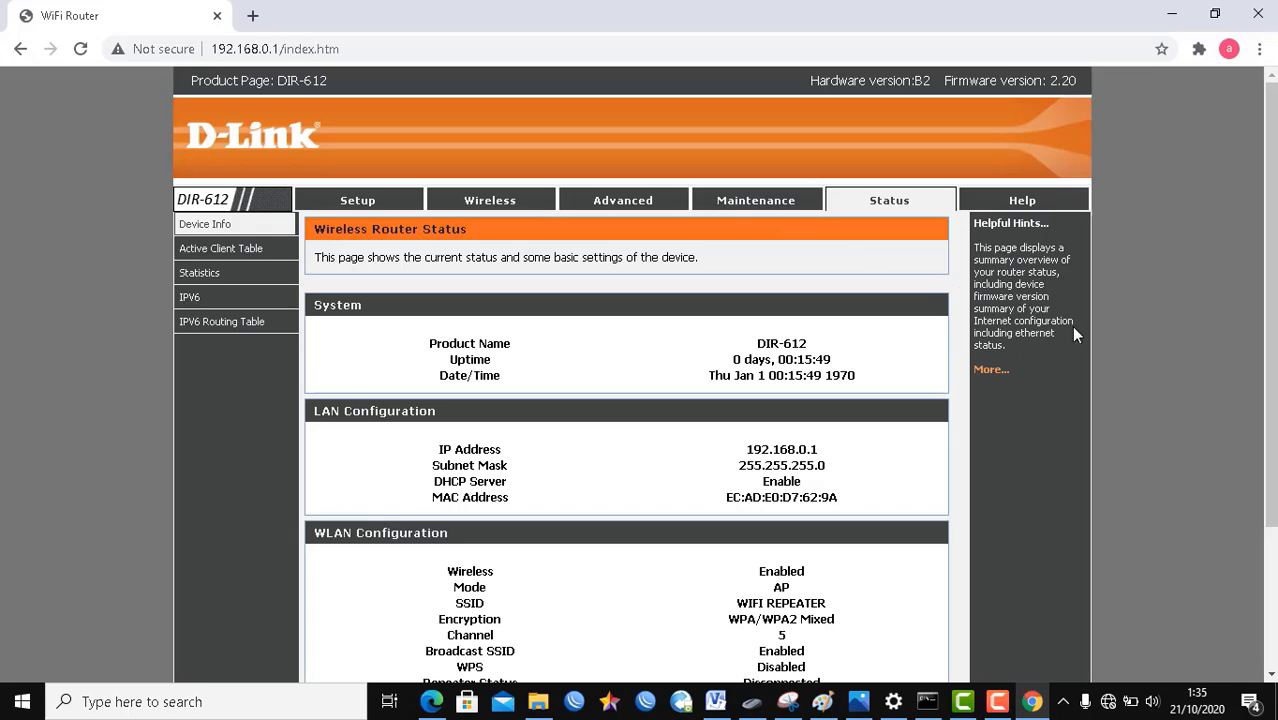
pyautogui.click(481, 208)
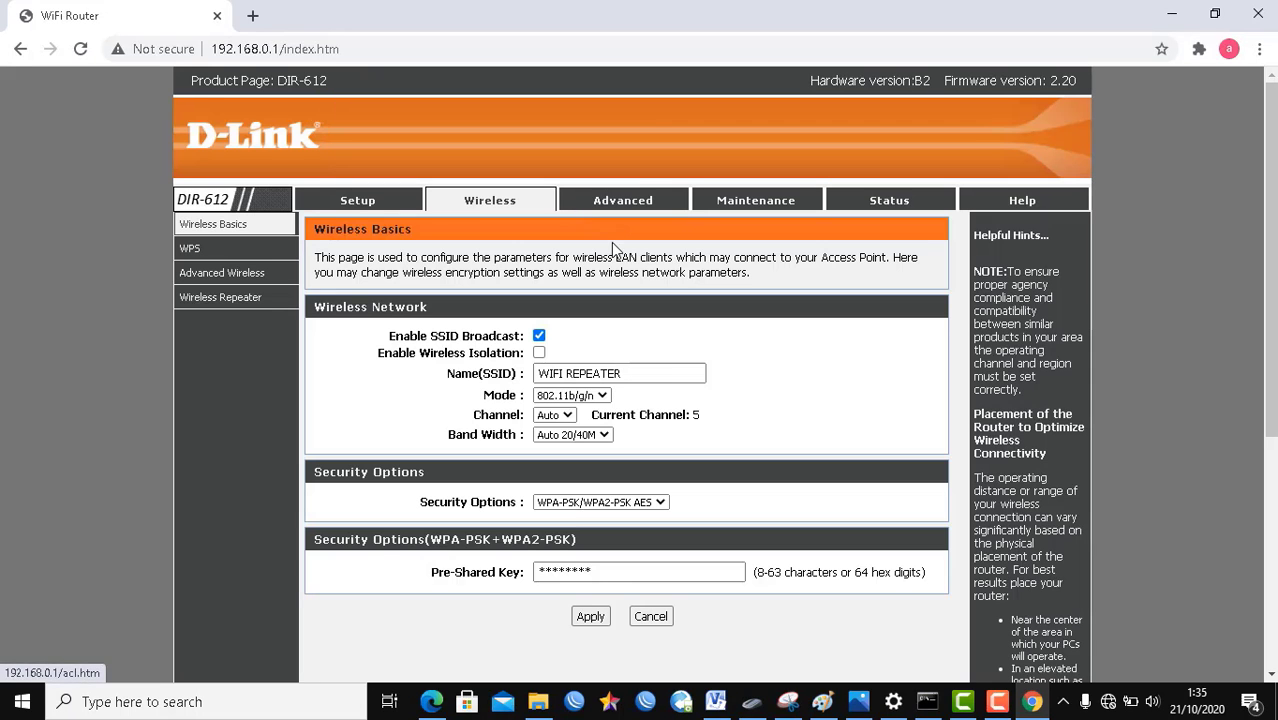
# Step: Open the Wireless Repeater settings and turn on repeater mode
pyautogui.click(226, 305)
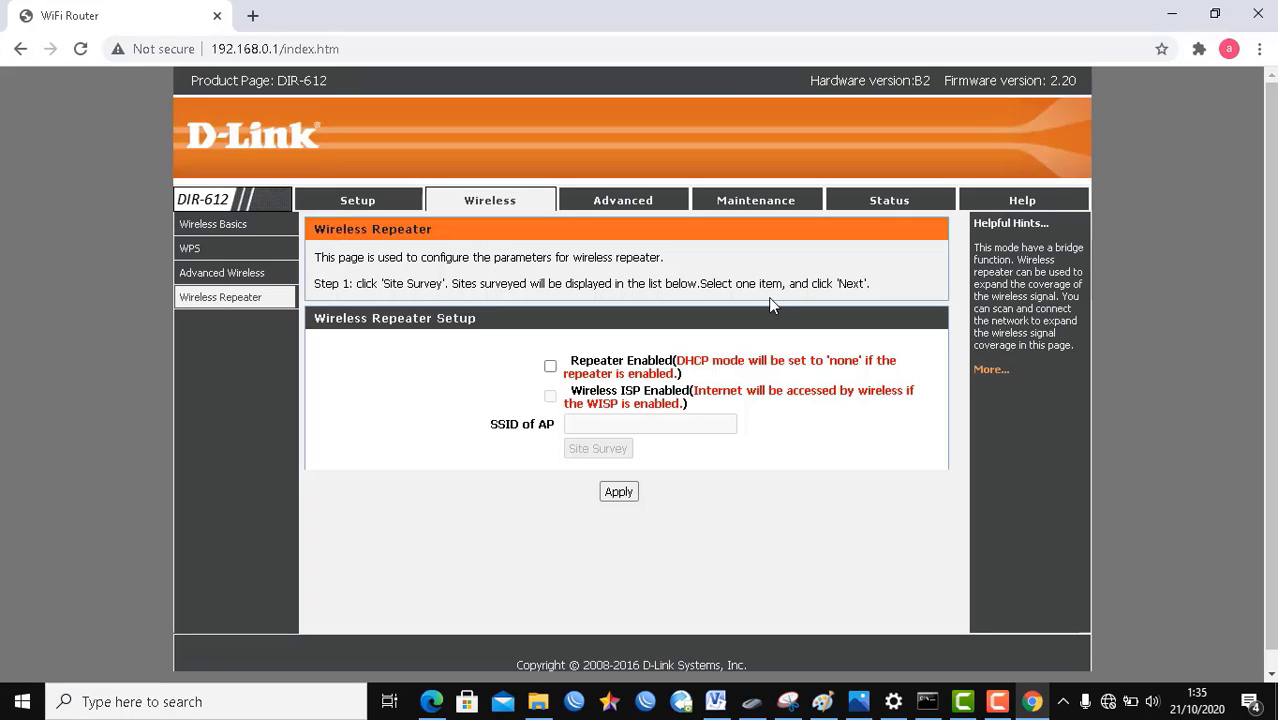
pyautogui.click(550, 367)
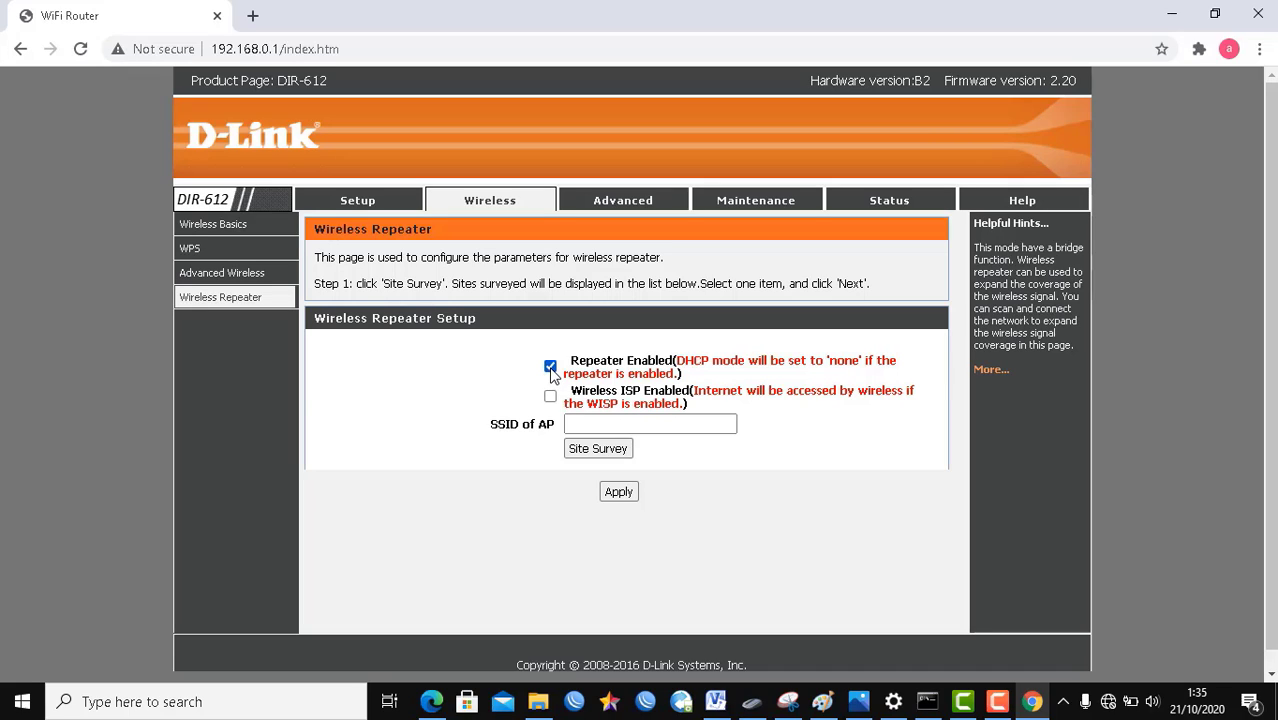
pyautogui.click(568, 421)
pyautogui.moveTo(498, 424); pyautogui.dragTo(557, 426)
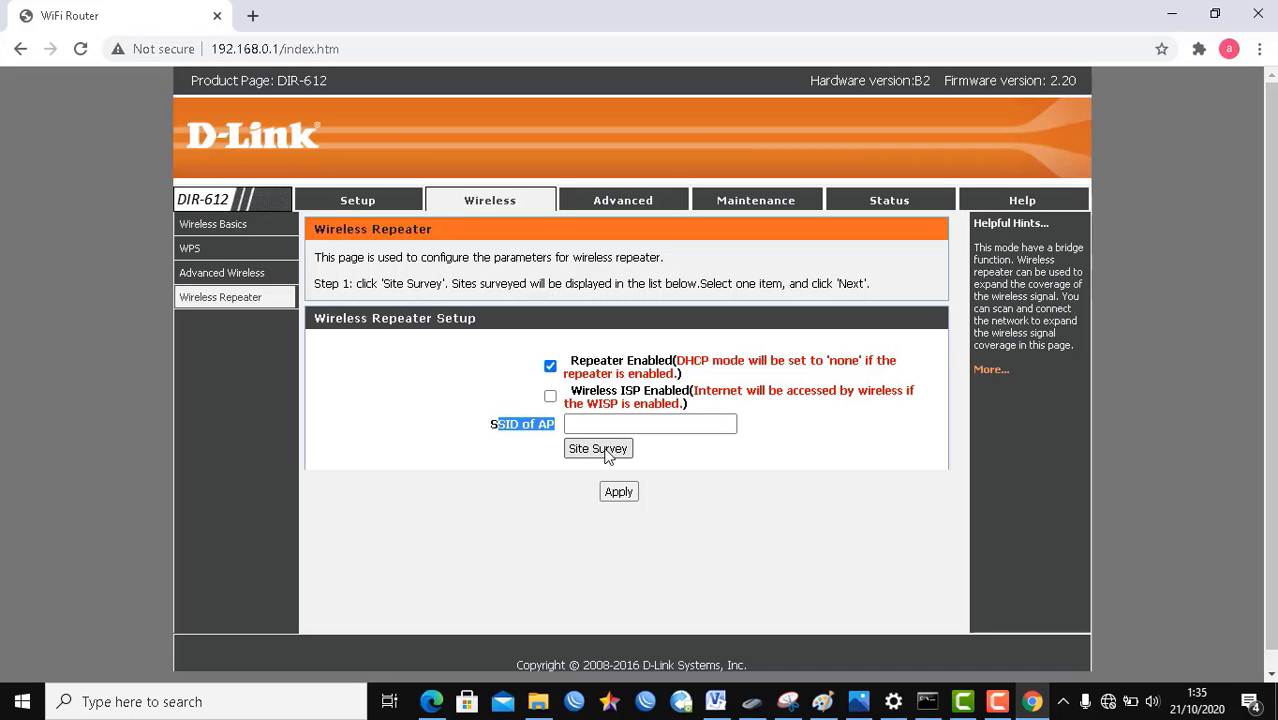
pyautogui.click(533, 456)
pyautogui.moveTo(493, 424); pyautogui.dragTo(556, 424)
# Step: Run a Site Survey, pick WIFI UTAMA as the network to repeat, and continue
pyautogui.click(598, 450)
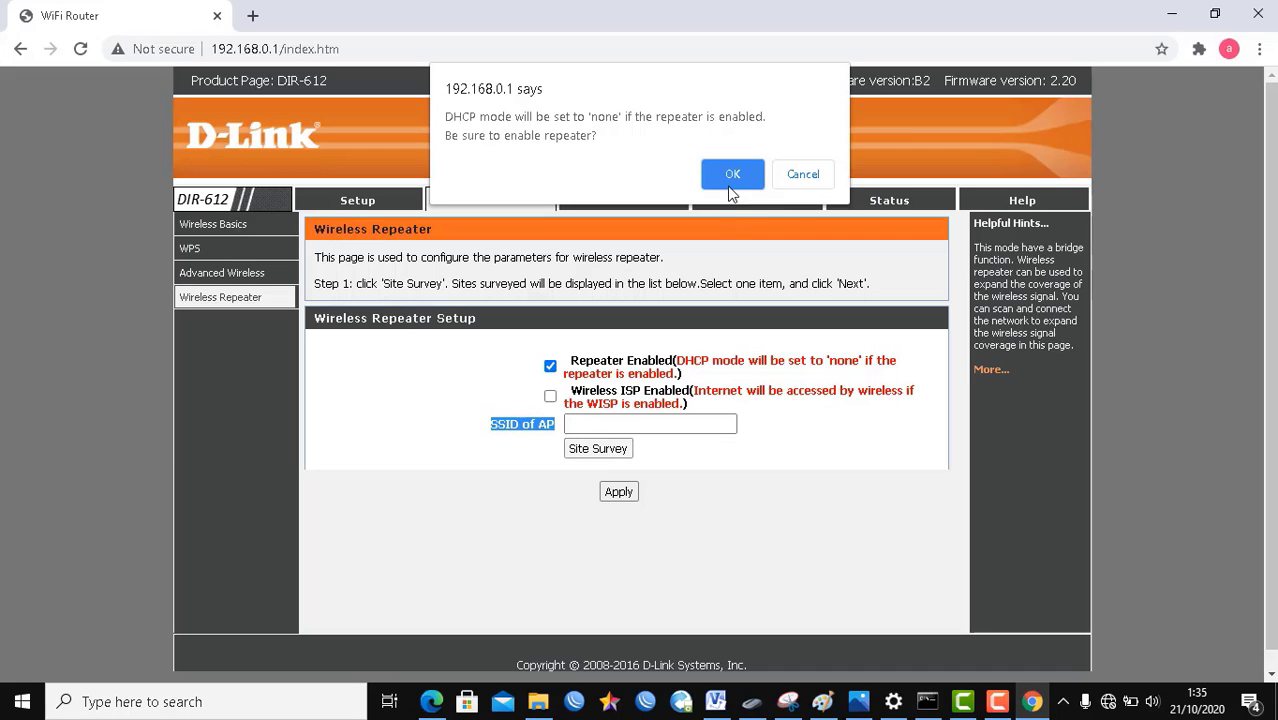
pyautogui.click(733, 174)
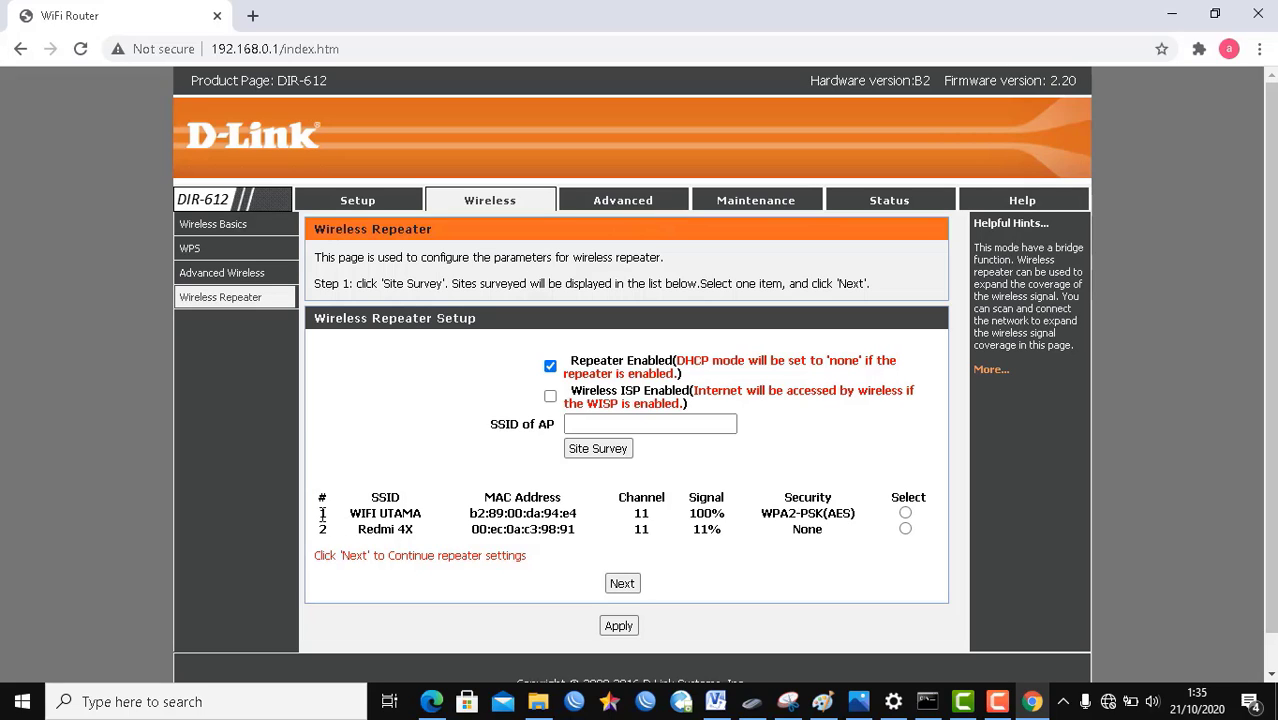
pyautogui.moveTo(322, 514); pyautogui.dragTo(432, 515)
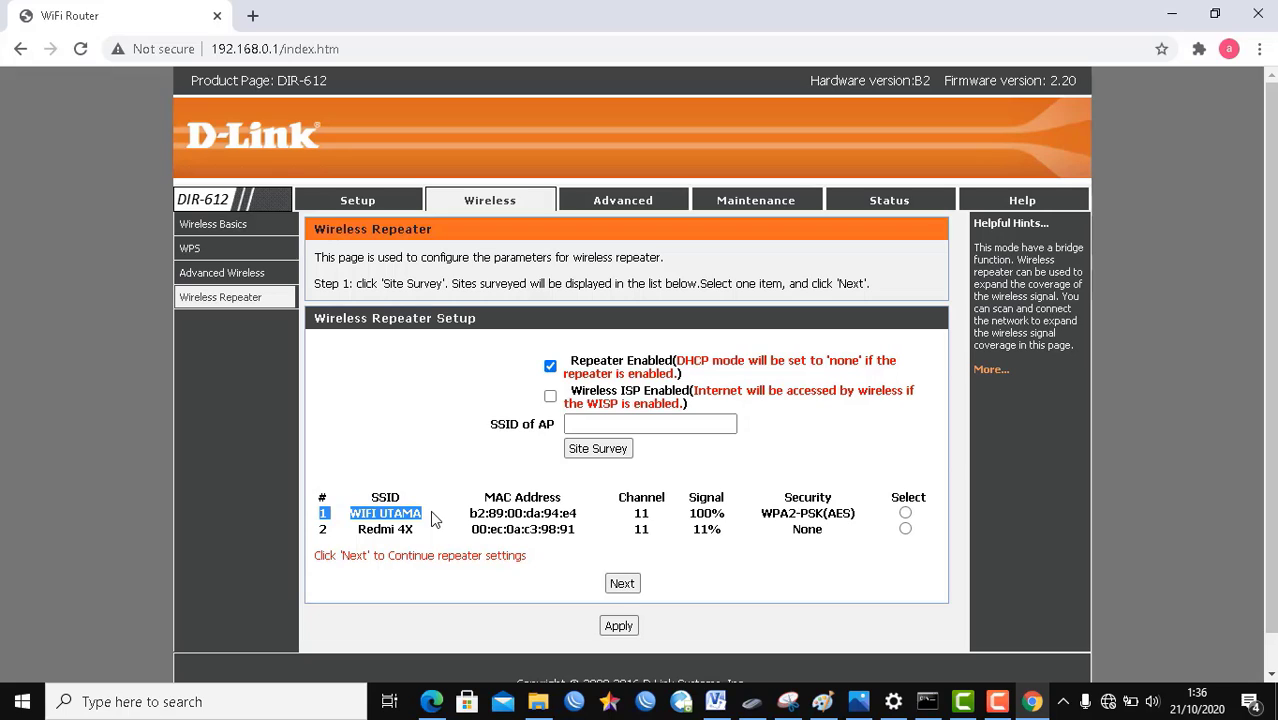
pyautogui.click(906, 513)
pyautogui.scroll(-2, 1275, 326)
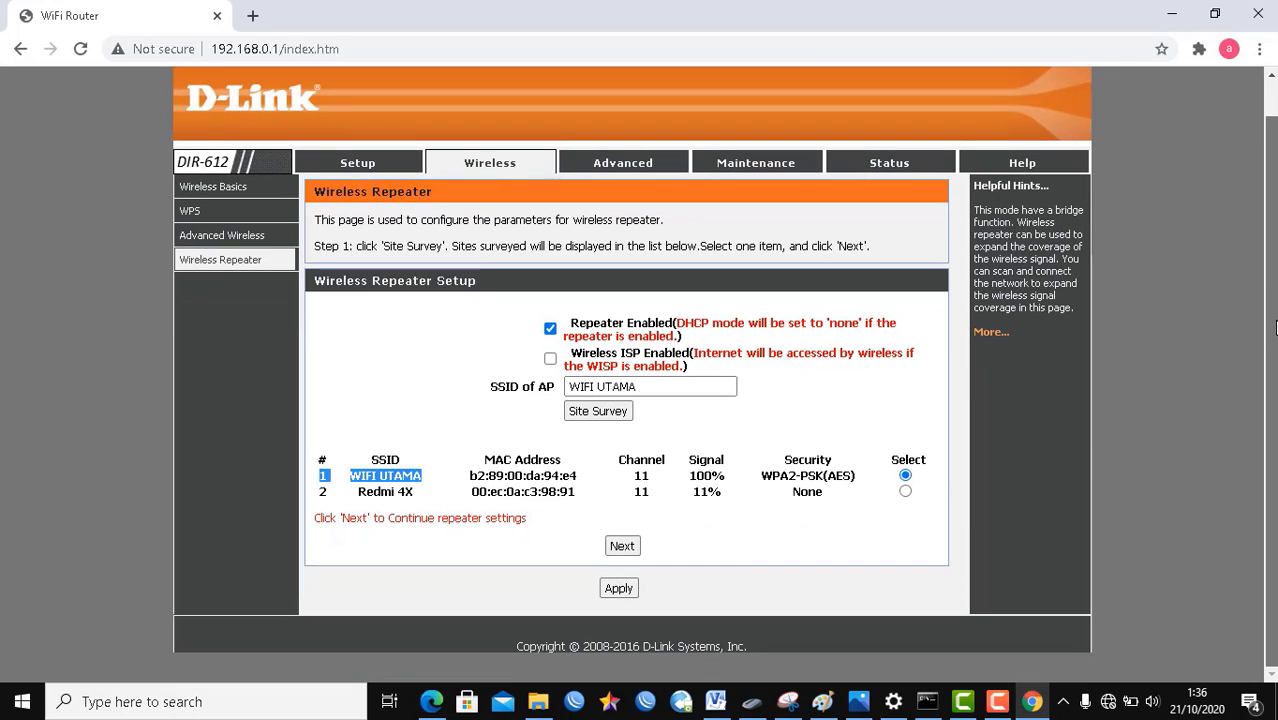
pyautogui.click(620, 546)
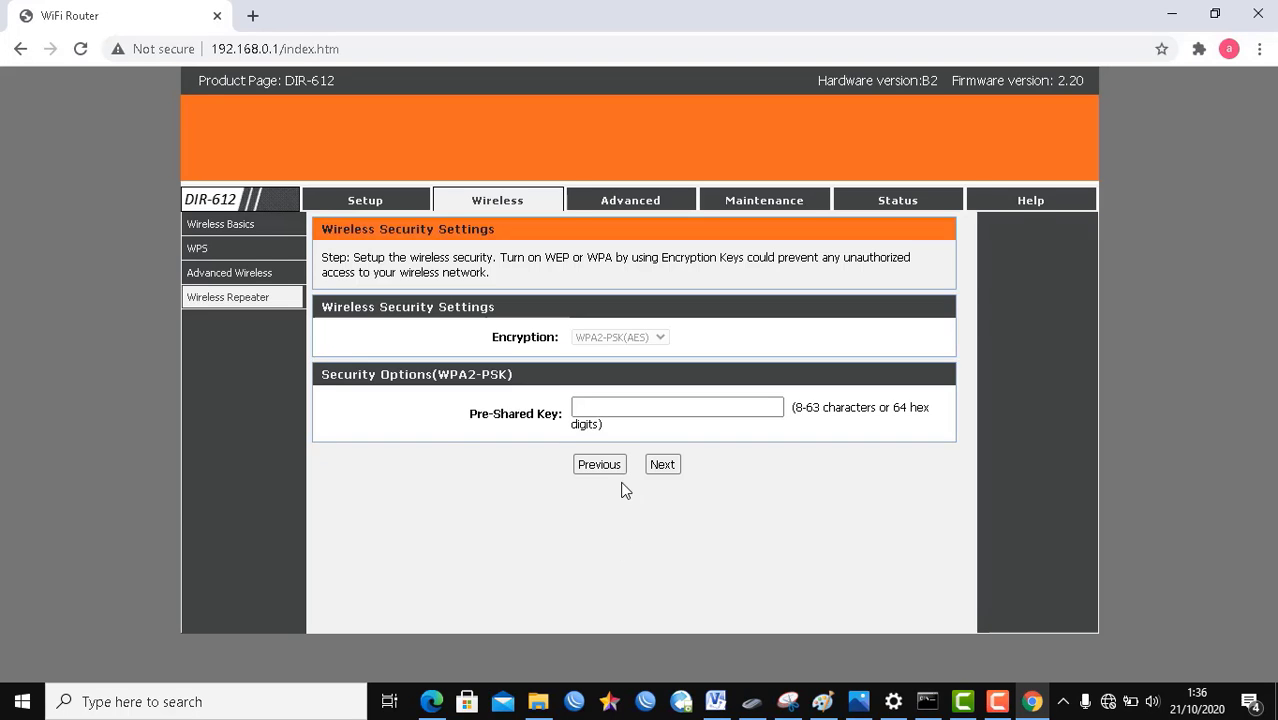
# Step: Enter WIFI UTAMA's password in the Pre-Shared Key field
pyautogui.click(598, 409)
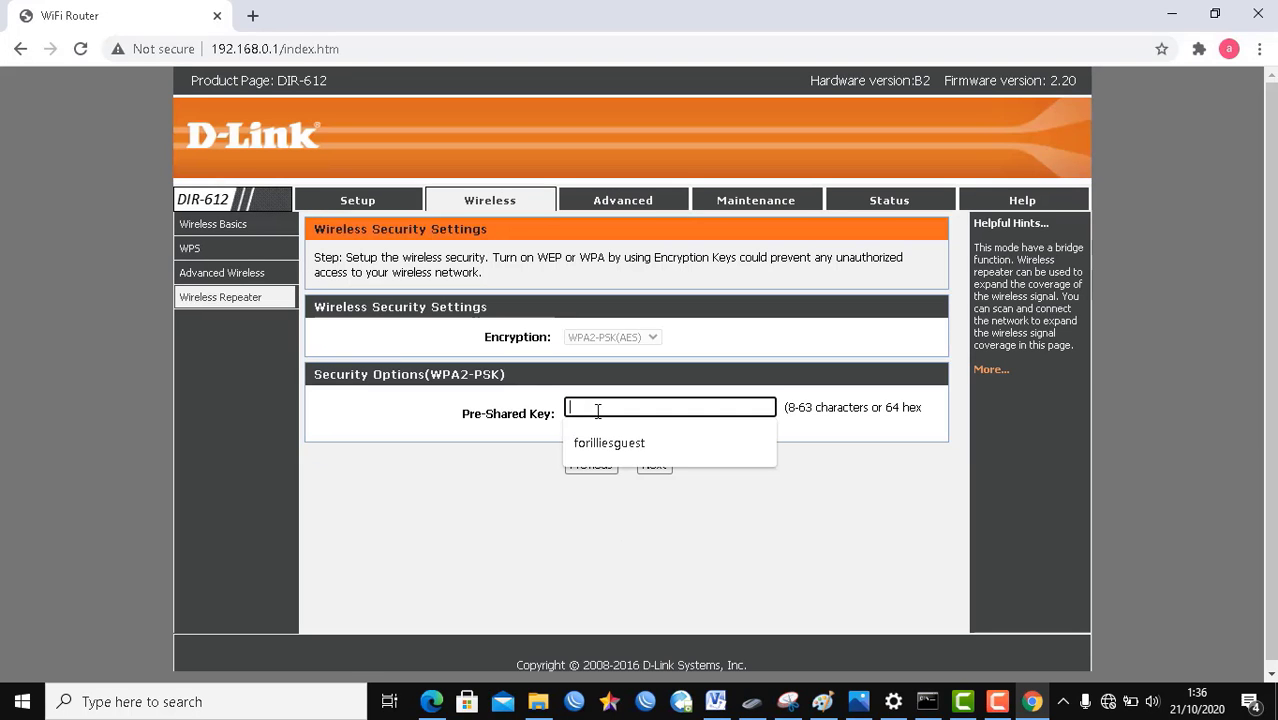
pyautogui.click(884, 448)
pyautogui.click(624, 413)
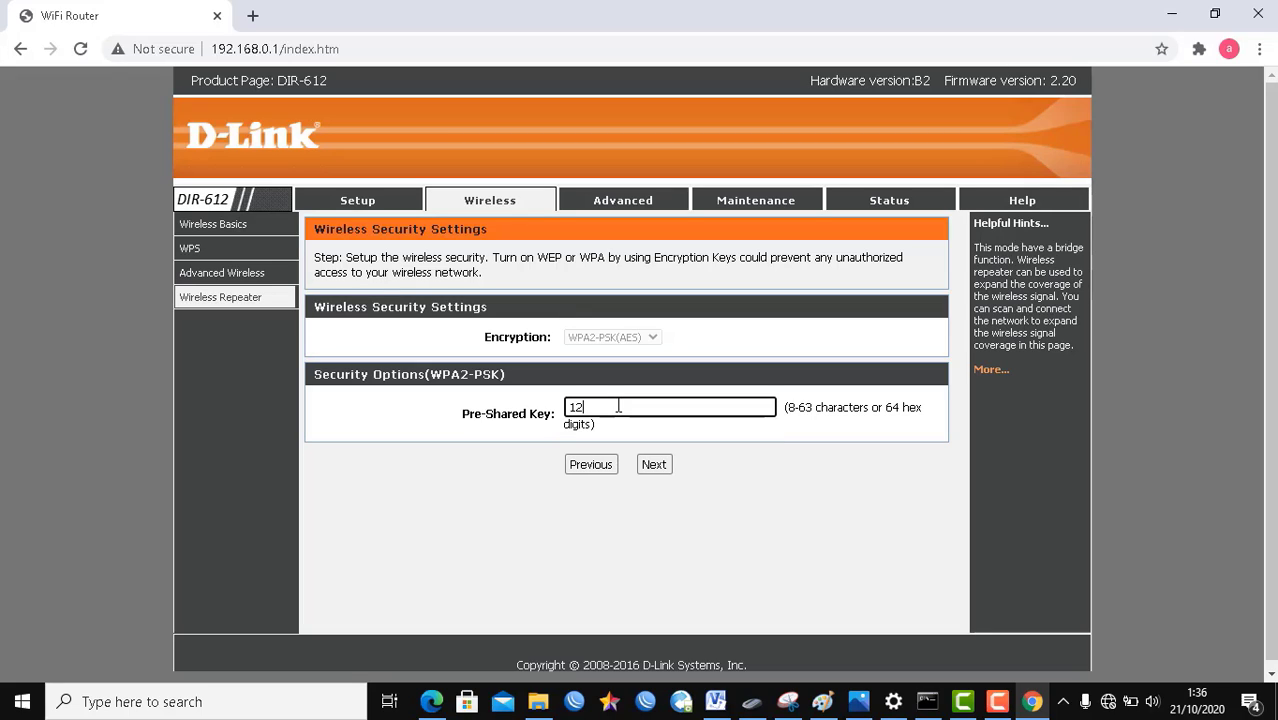
# Step: Check the laptop's Wi-Fi connections, then advance to the Finish Configuration step
pyautogui.click(1108, 701)
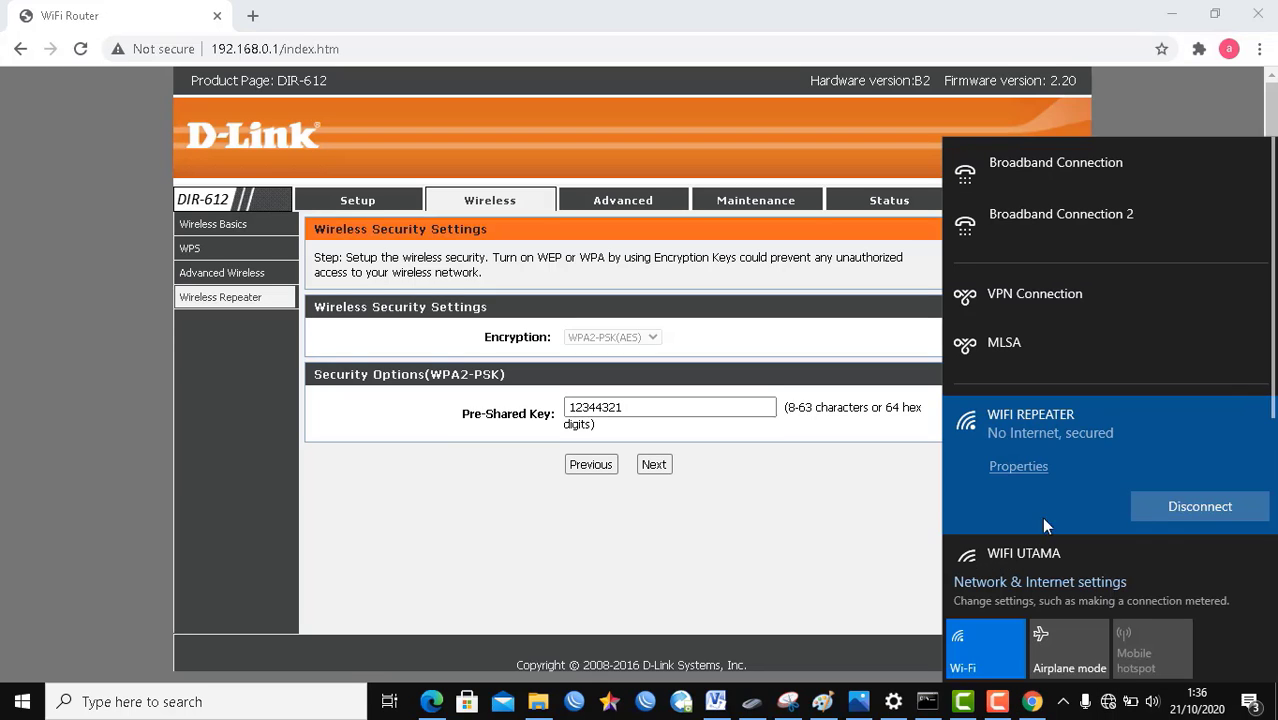
pyautogui.scroll(-1, 1273, 306)
pyautogui.scroll(-3, 1273, 306)
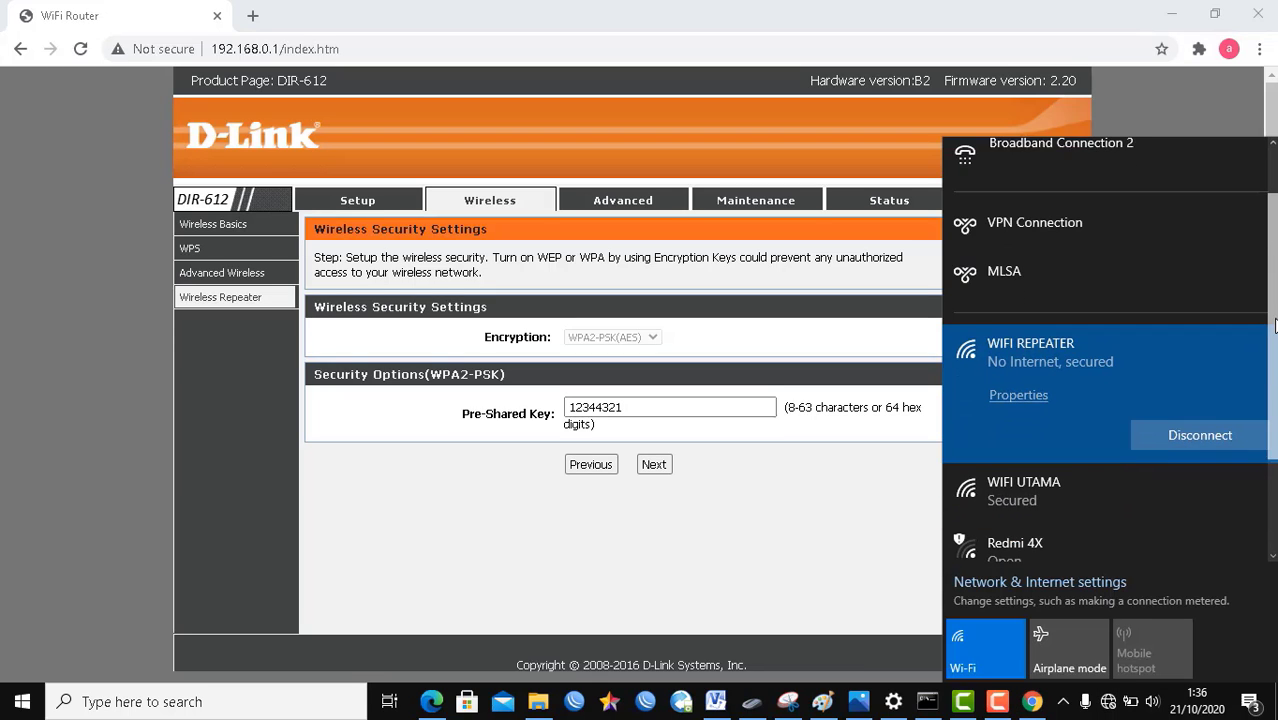
pyautogui.click(709, 407)
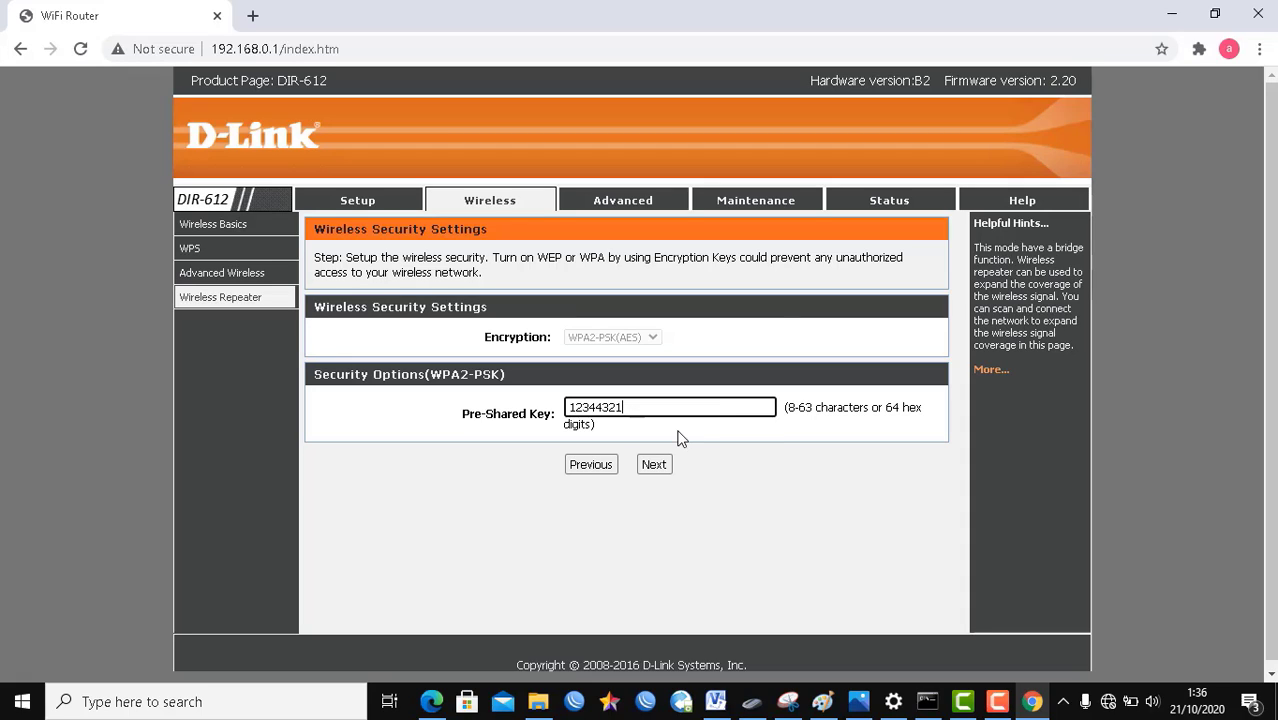
pyautogui.click(655, 467)
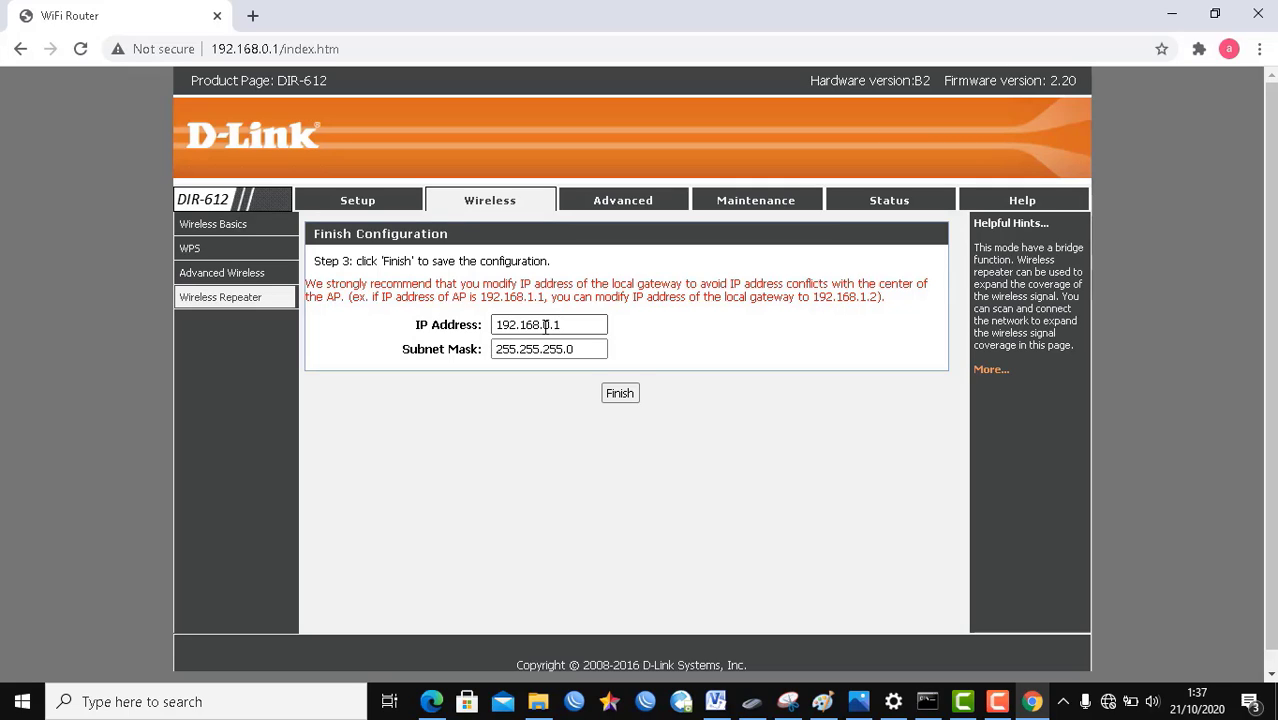
# Step: Replace the IP address ending 0.1 with 43.200, making it 192.168.43.200
pyautogui.moveTo(543, 324); pyautogui.dragTo(576, 325)
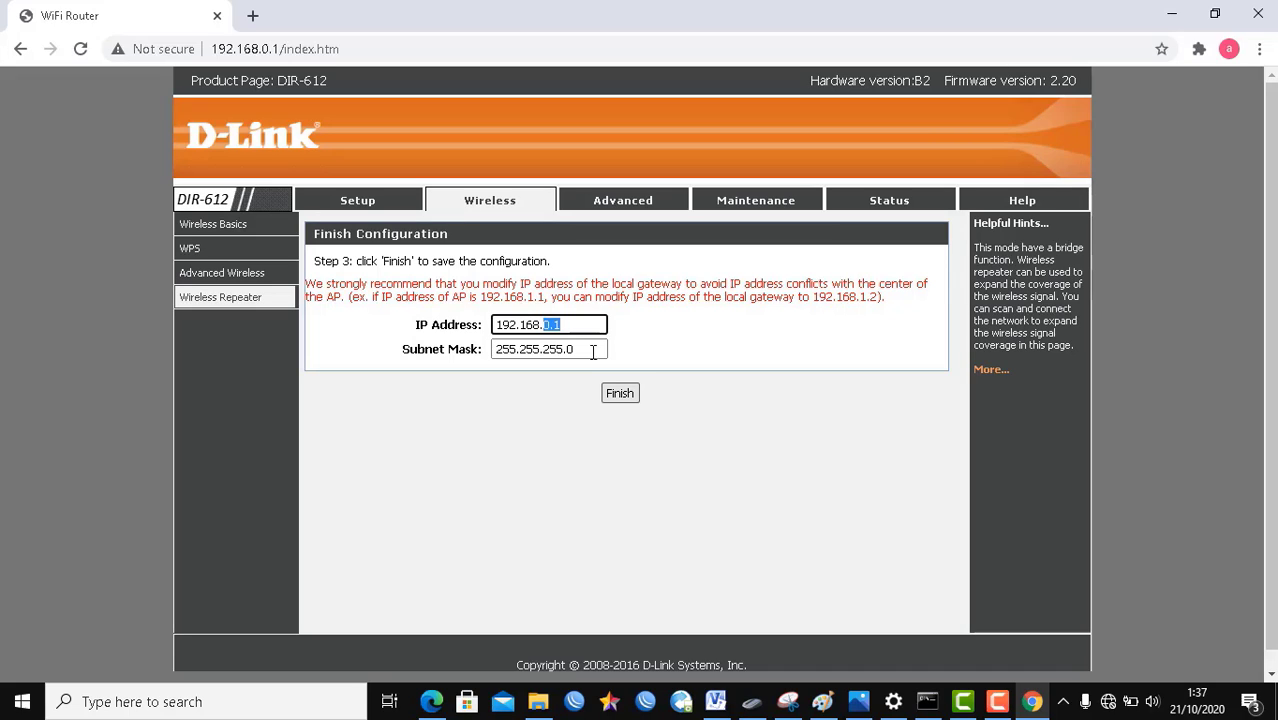
pyautogui.click(545, 324)
pyautogui.moveTo(545, 324); pyautogui.dragTo(585, 331)
pyautogui.write('43.200')
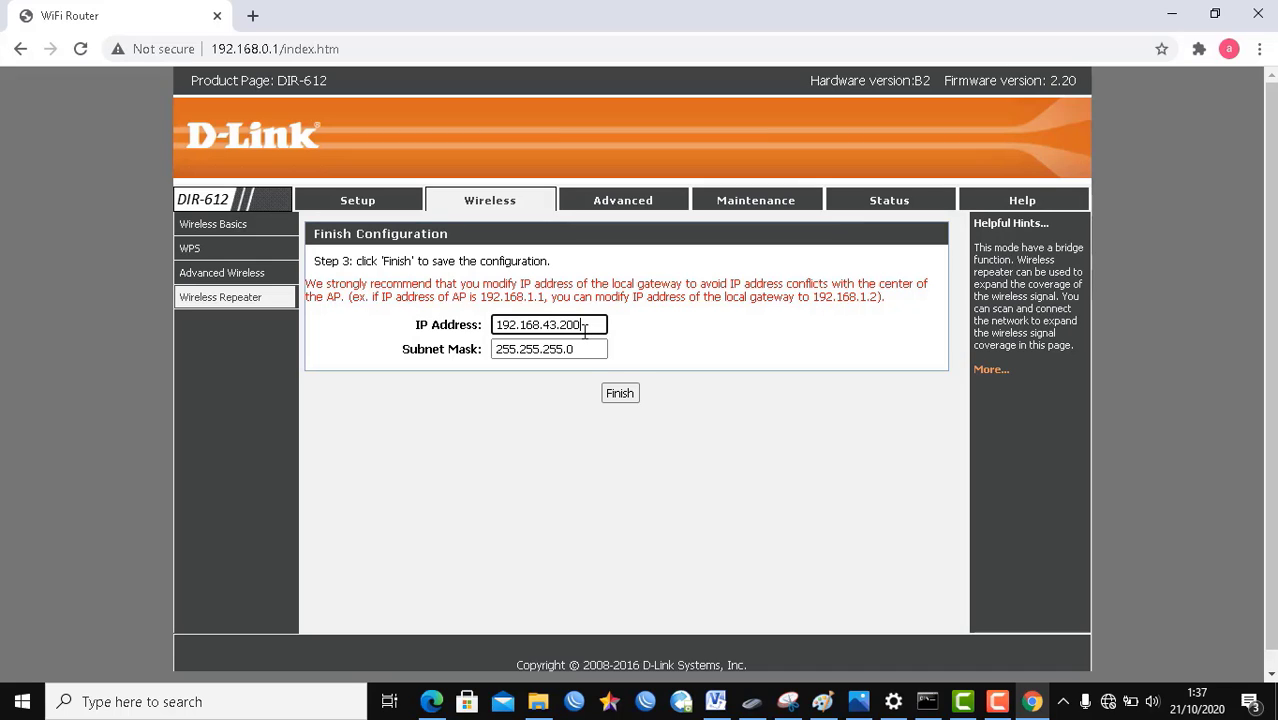
# Step: Finish the configuration, accept the LAN IP change warning, and wait out the reboot notice
pyautogui.click(617, 392)
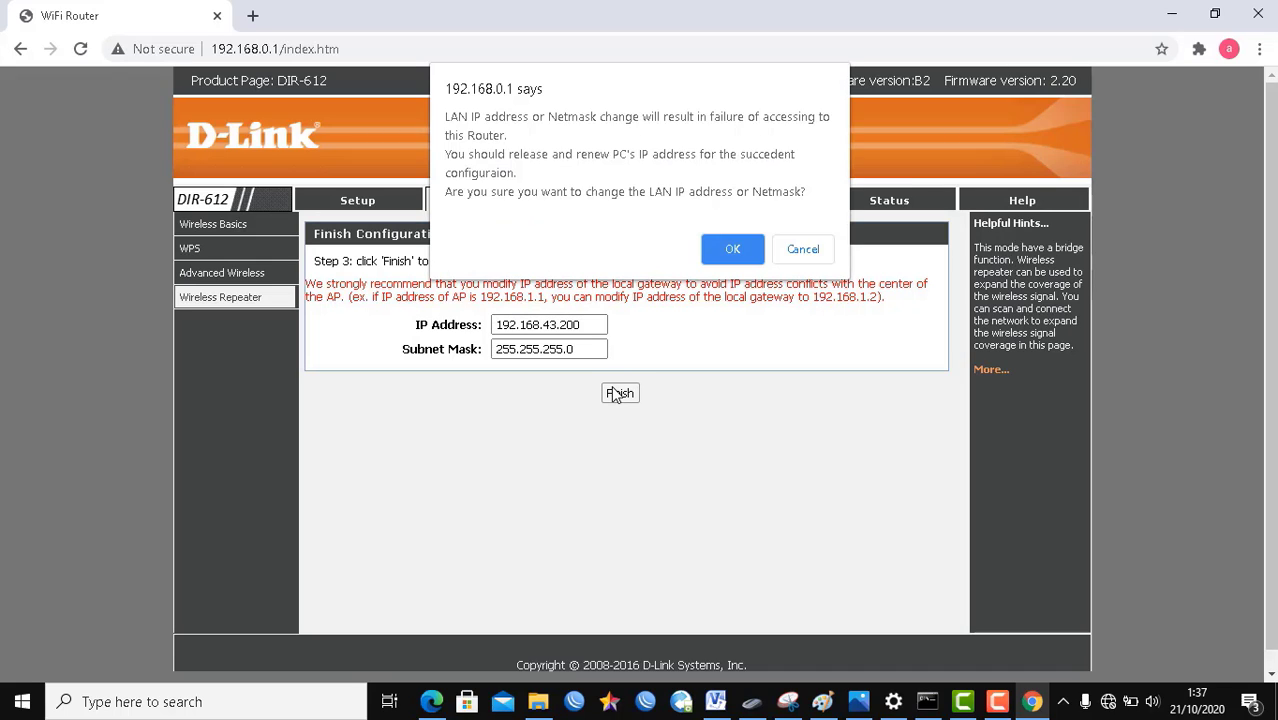
pyautogui.click(732, 249)
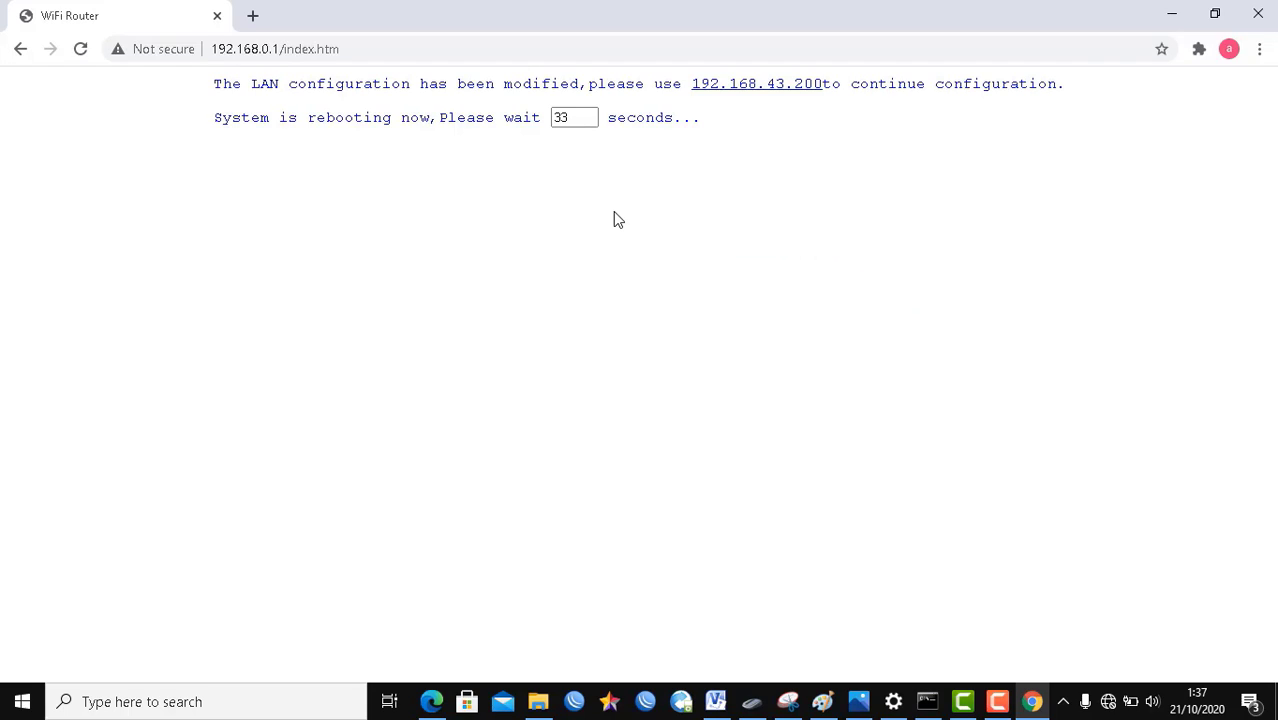
pyautogui.moveTo(691, 82)
pyautogui.mouseDown()
pyautogui.moveTo(715, 96)
pyautogui.moveTo(690, 83)
pyautogui.mouseUp()
pyautogui.click(715, 97)
pyautogui.click(767, 120)
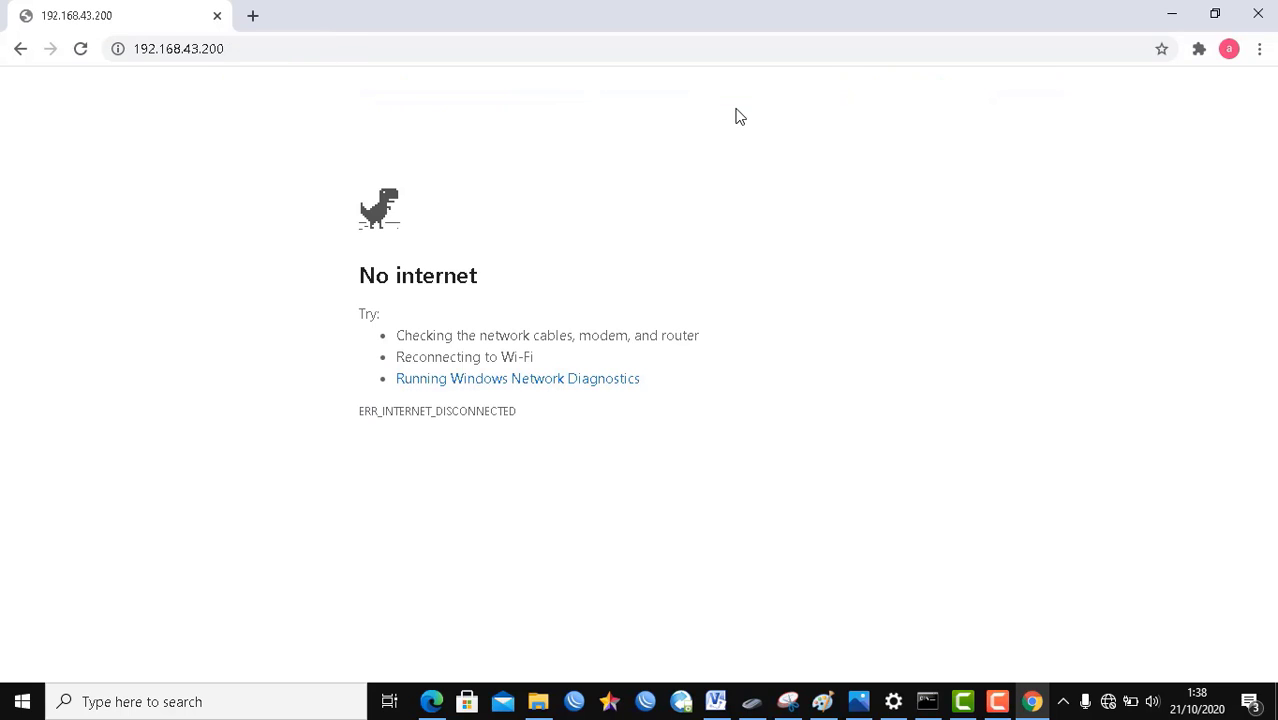
# Step: Pick WIFI REPEATER from the Windows Wi-Fi list and connect to it
pyautogui.click(1108, 701)
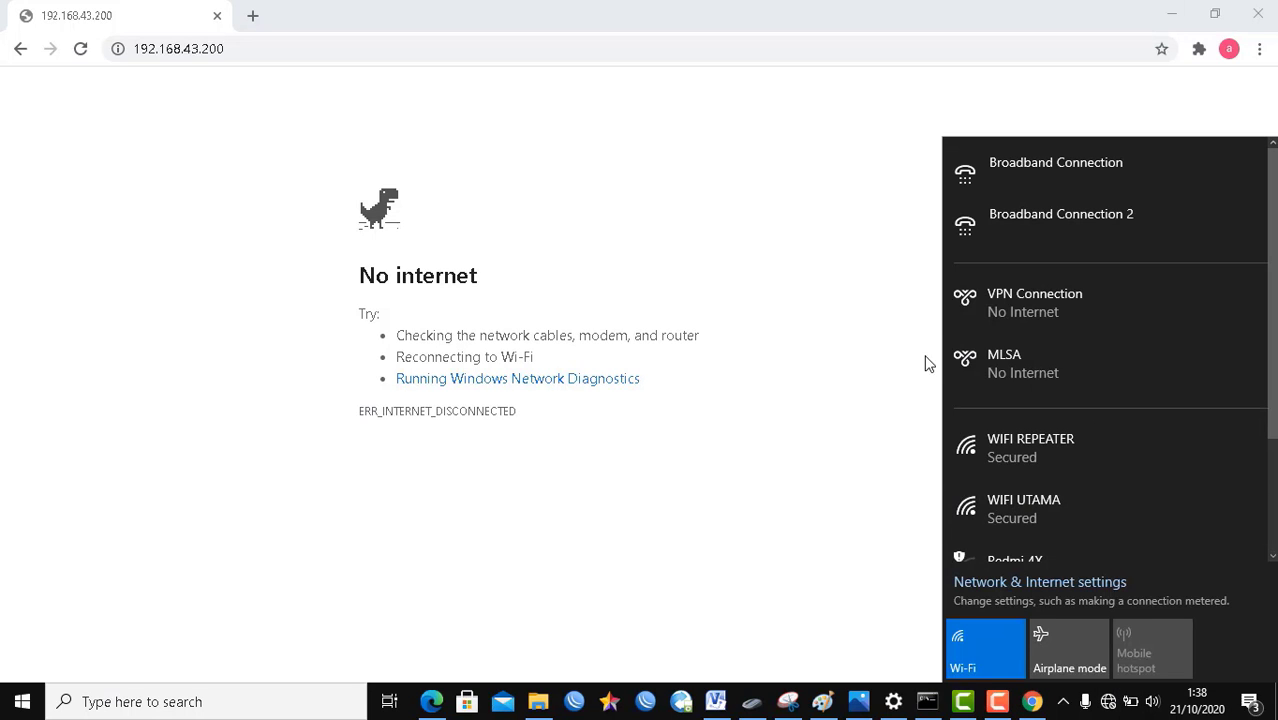
pyautogui.scroll(-2, 1268, 373)
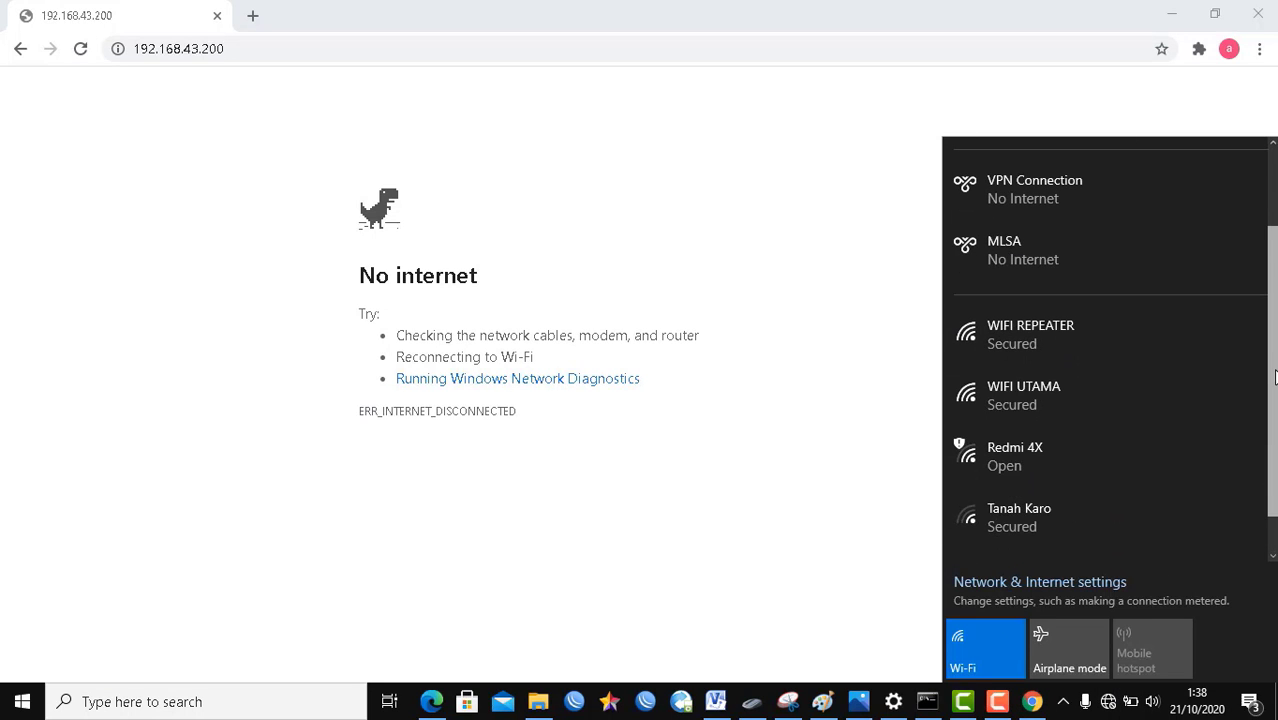
pyautogui.click(1078, 330)
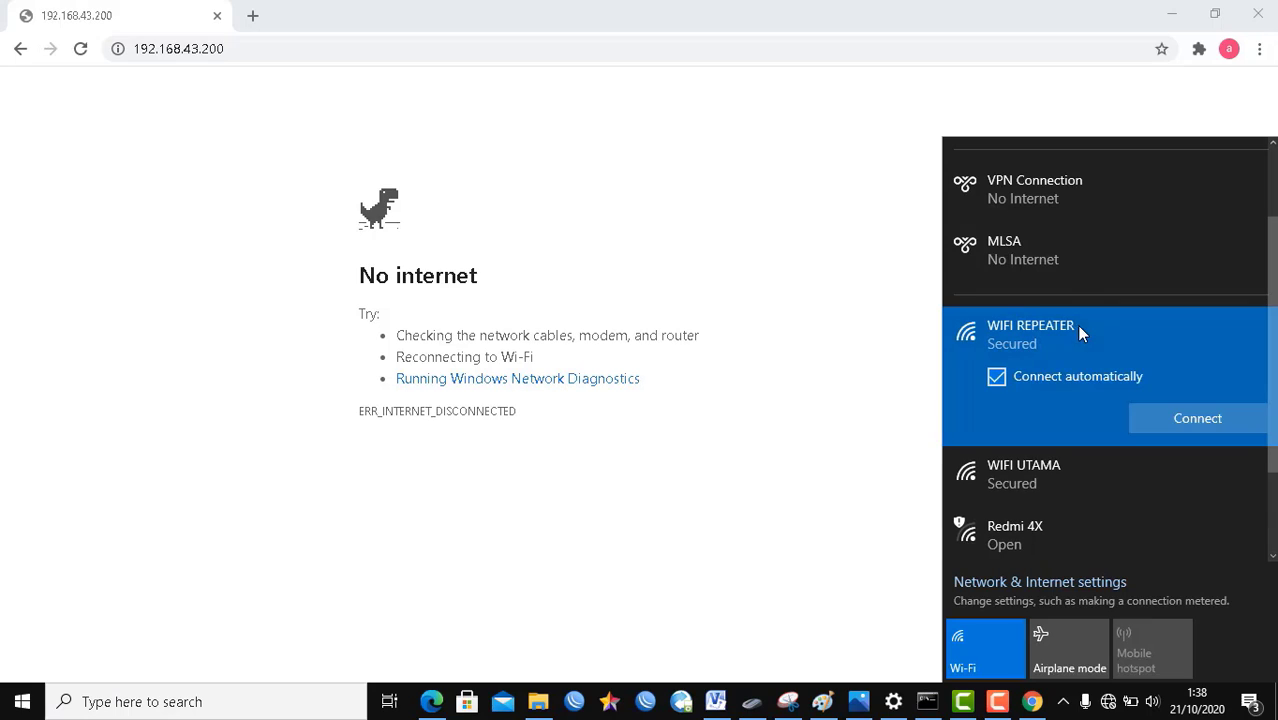
pyautogui.click(1154, 414)
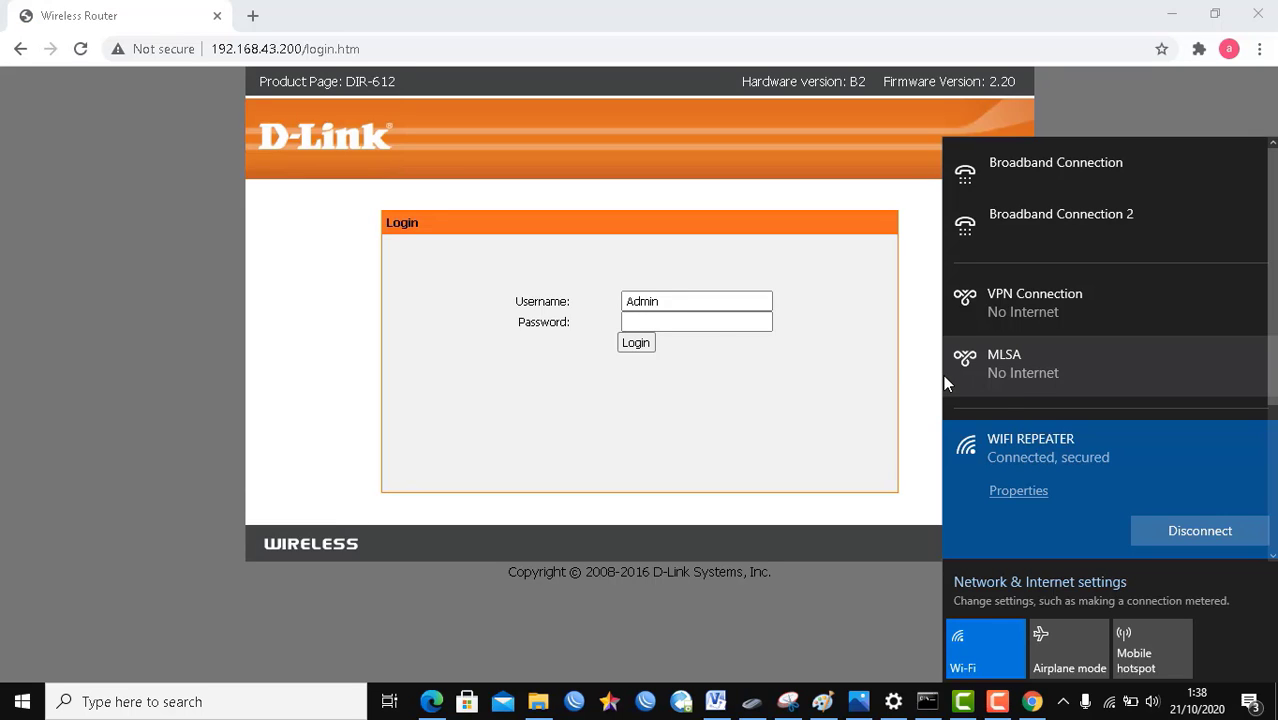
# Step: Log in at 192.168.43.200, review Status and Setup, then show repeater.png in Photos
pyautogui.click(636, 343)
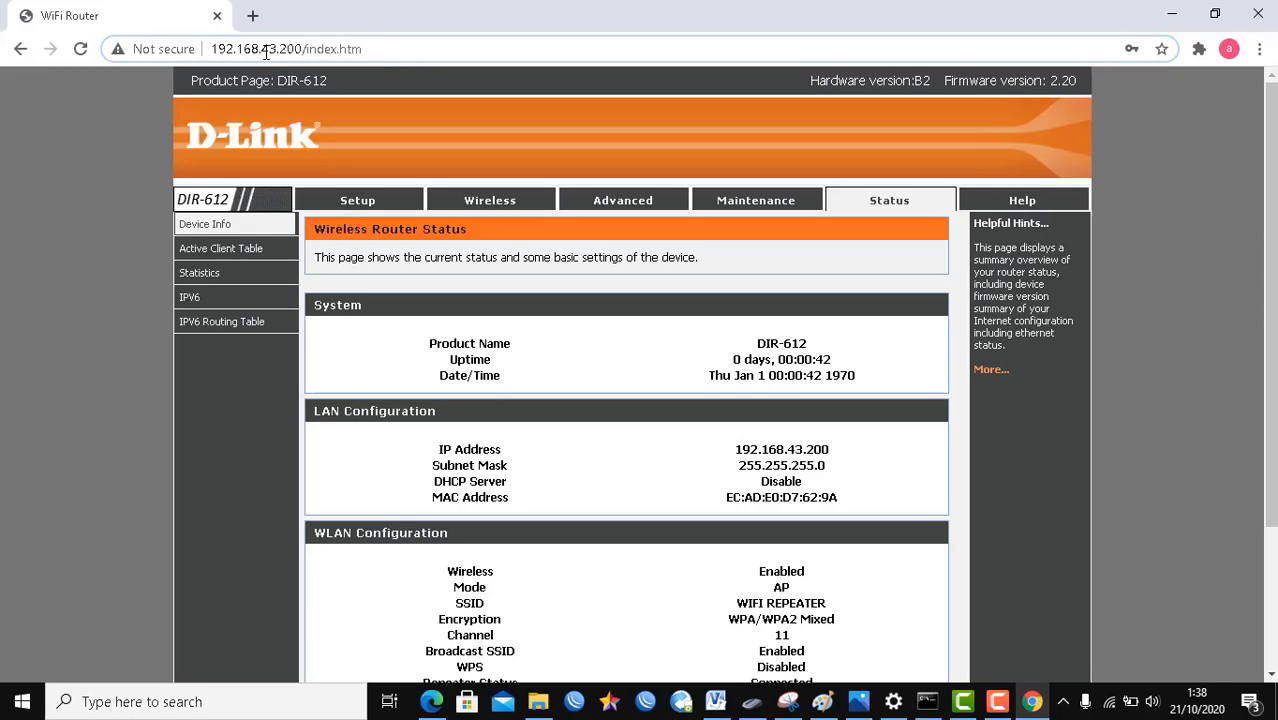
pyautogui.moveTo(262, 51); pyautogui.dragTo(280, 52)
pyautogui.click(362, 204)
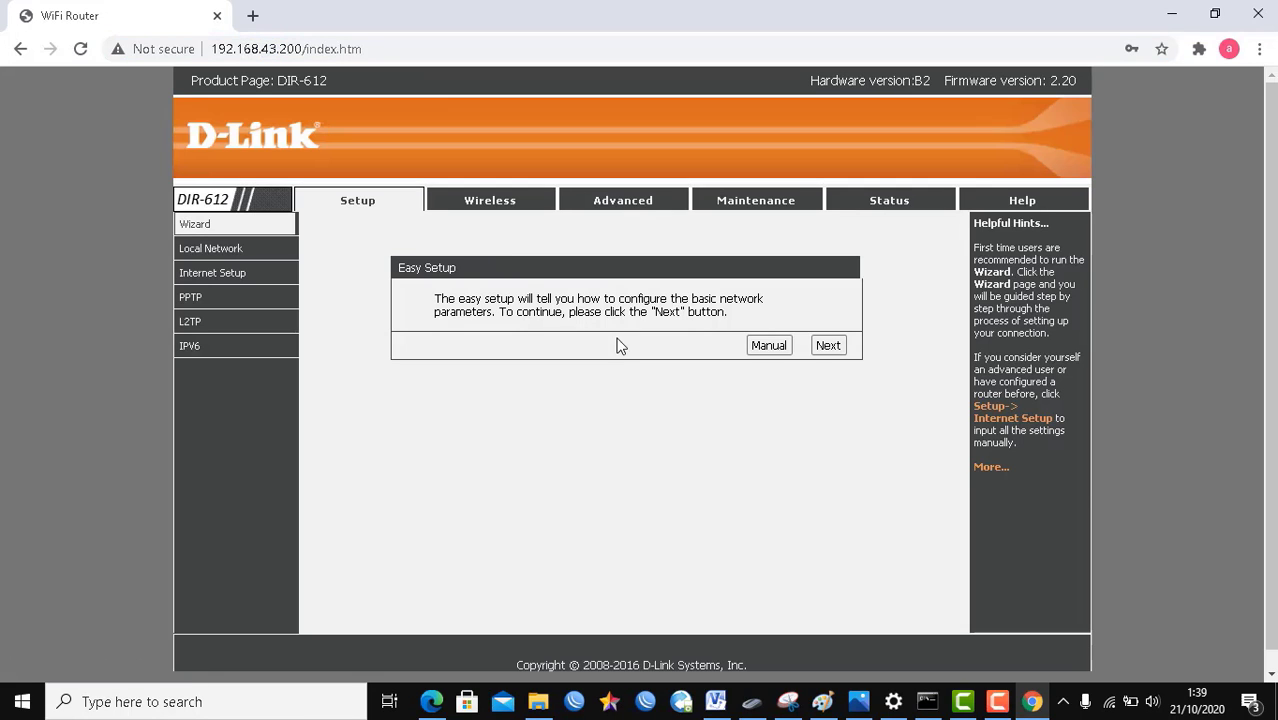
pyautogui.click(1108, 702)
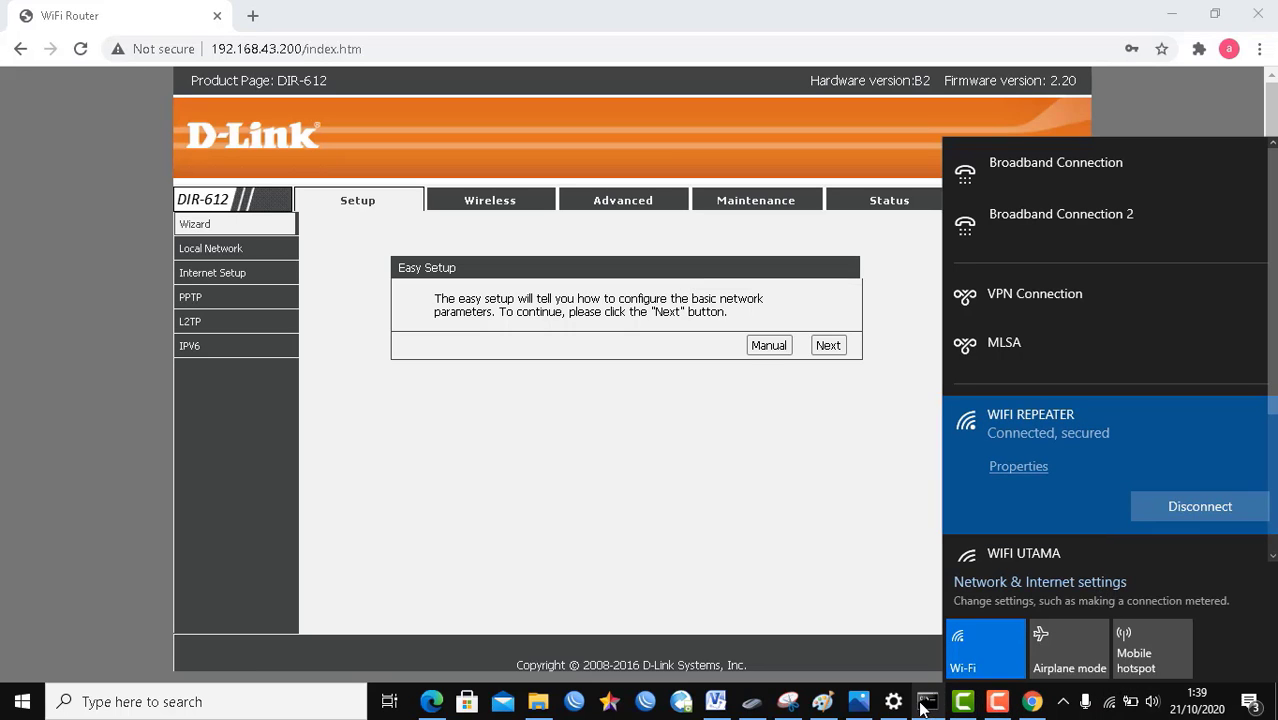
pyautogui.click(858, 702)
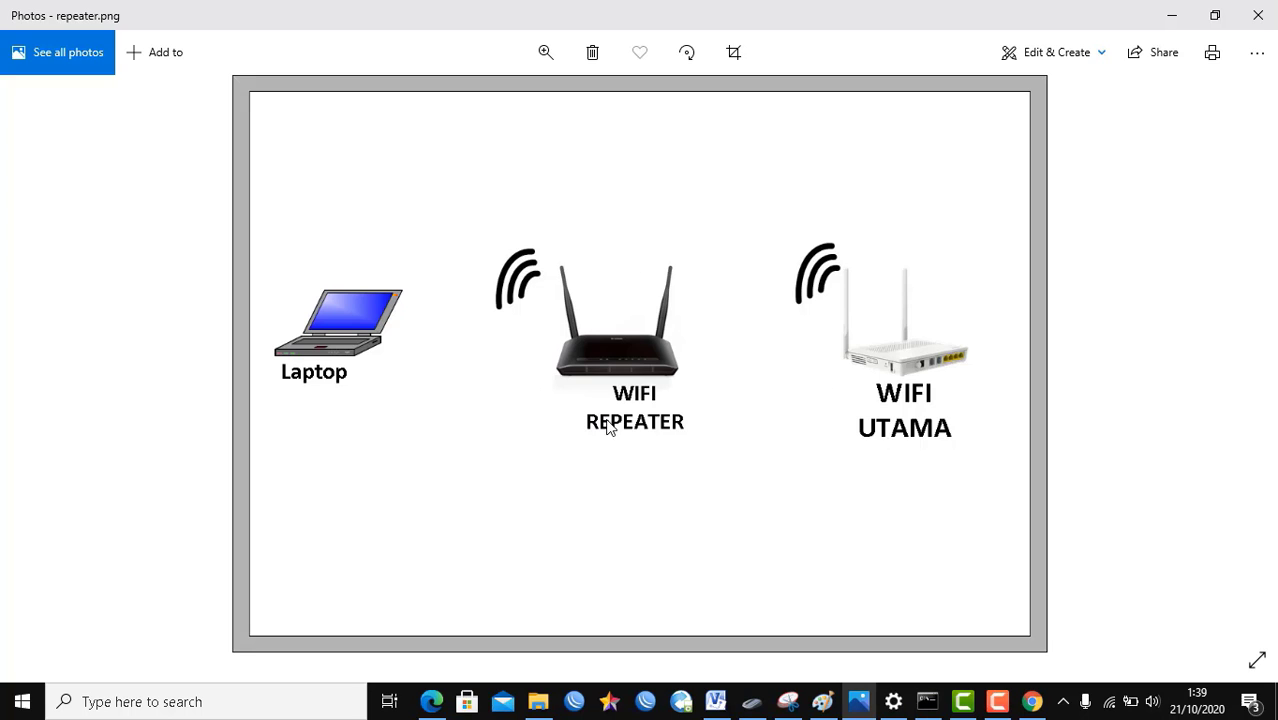
# Step: Run a speedtest.net test over the repeater (34 ms ping, ~11 Mbps download), then open a blank tab
pyautogui.click(1168, 12)
pyautogui.click(252, 15)
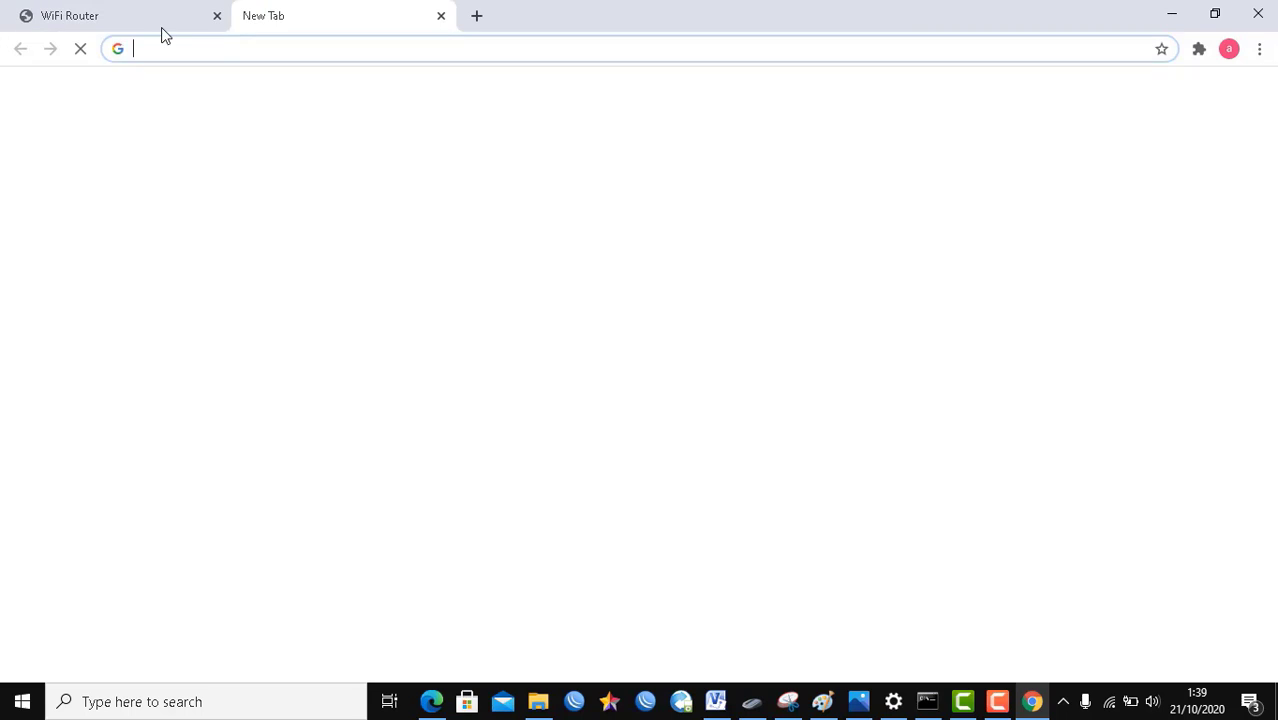
pyautogui.write('sp')
pyautogui.press('Return')
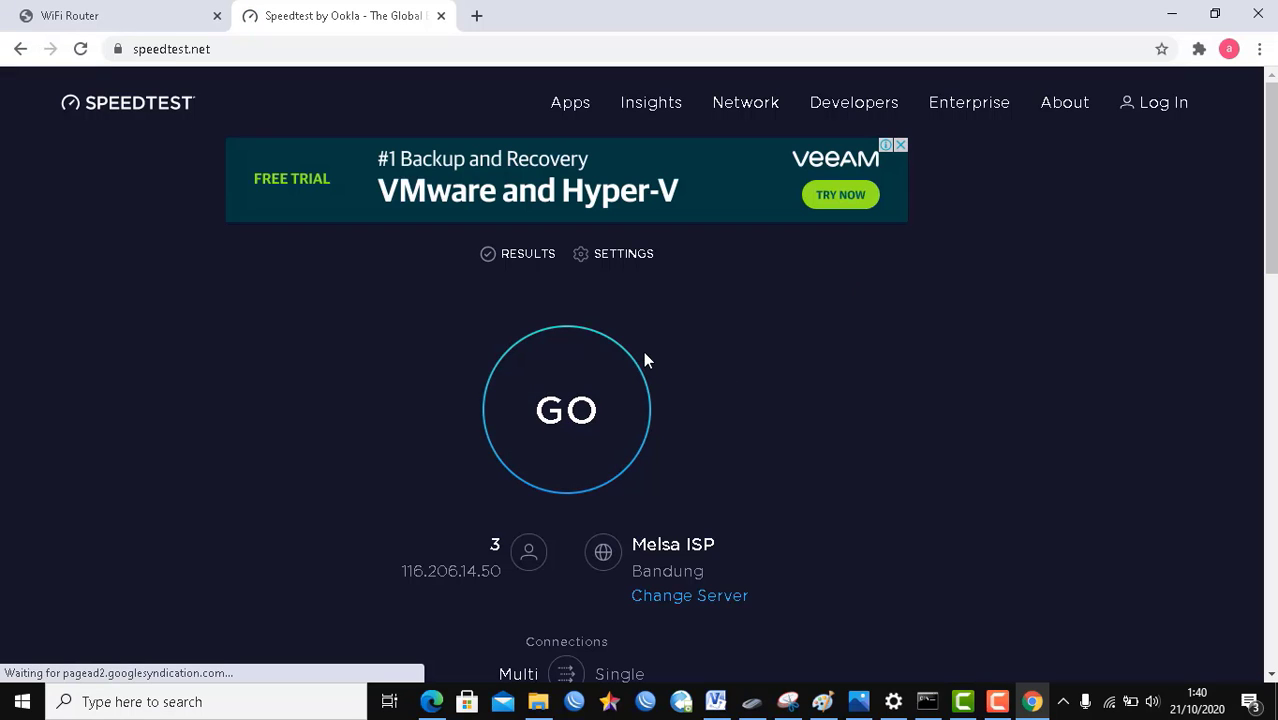
pyautogui.click(559, 428)
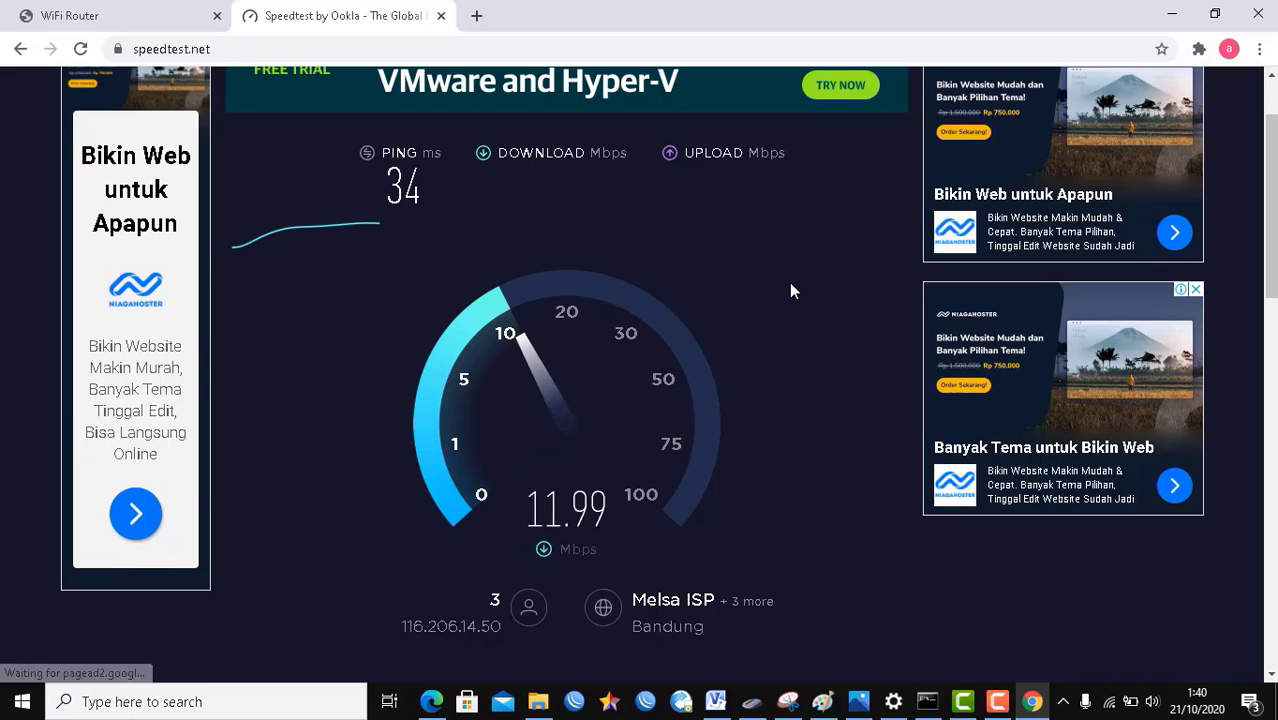
pyautogui.click(477, 17)
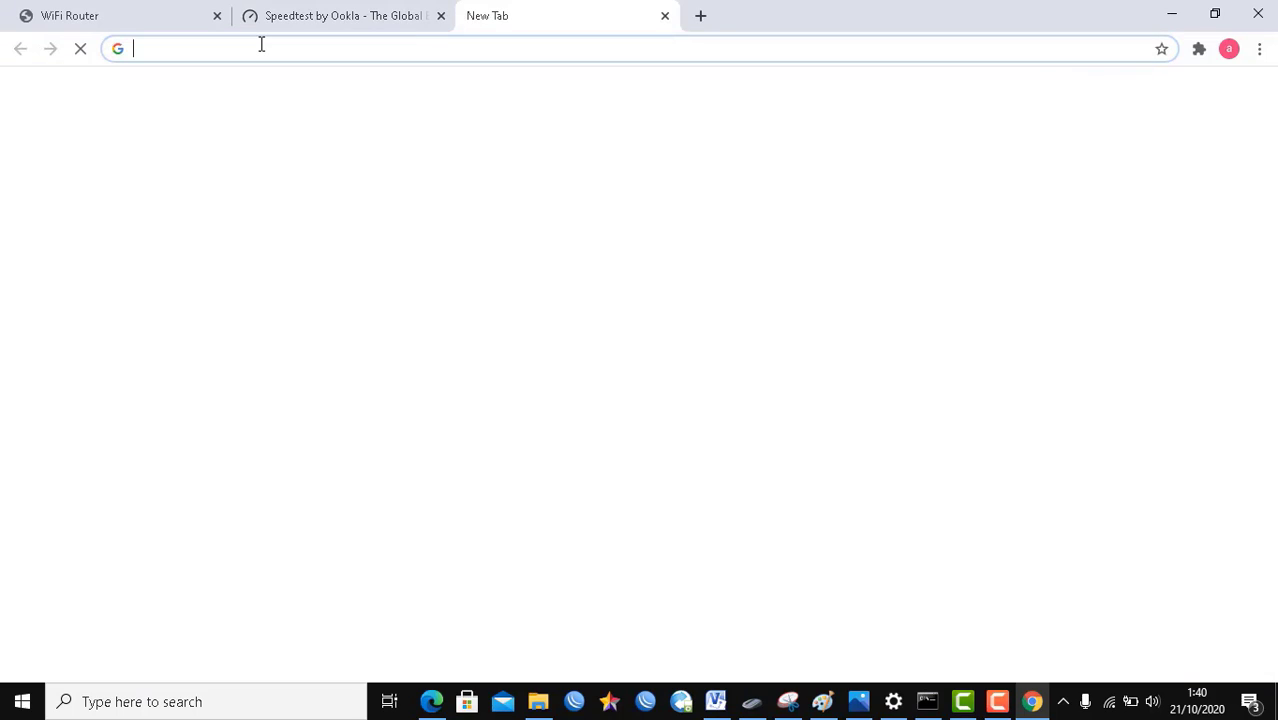
# Step: Open YouTube via a 'yt' search, then return to Speedtest showing 11.95 Mbps down, 4.18 Mbps up
pyautogui.write('yt')
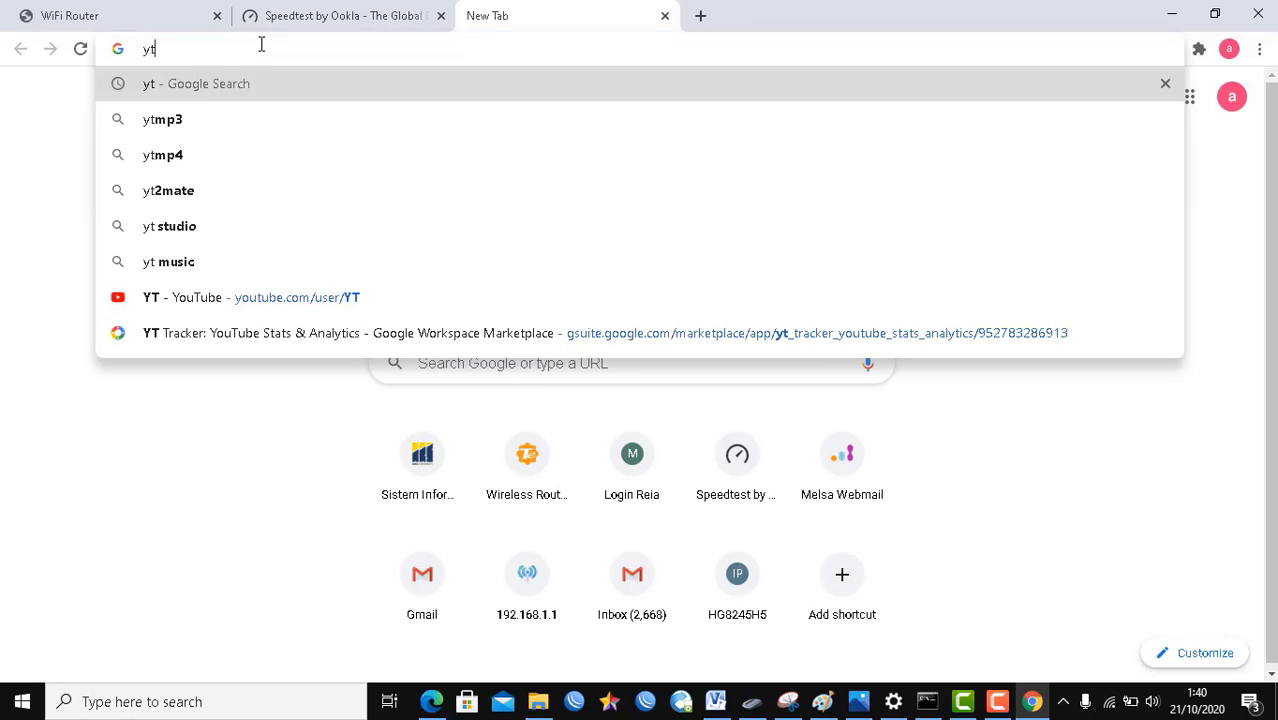
pyautogui.press('Return')
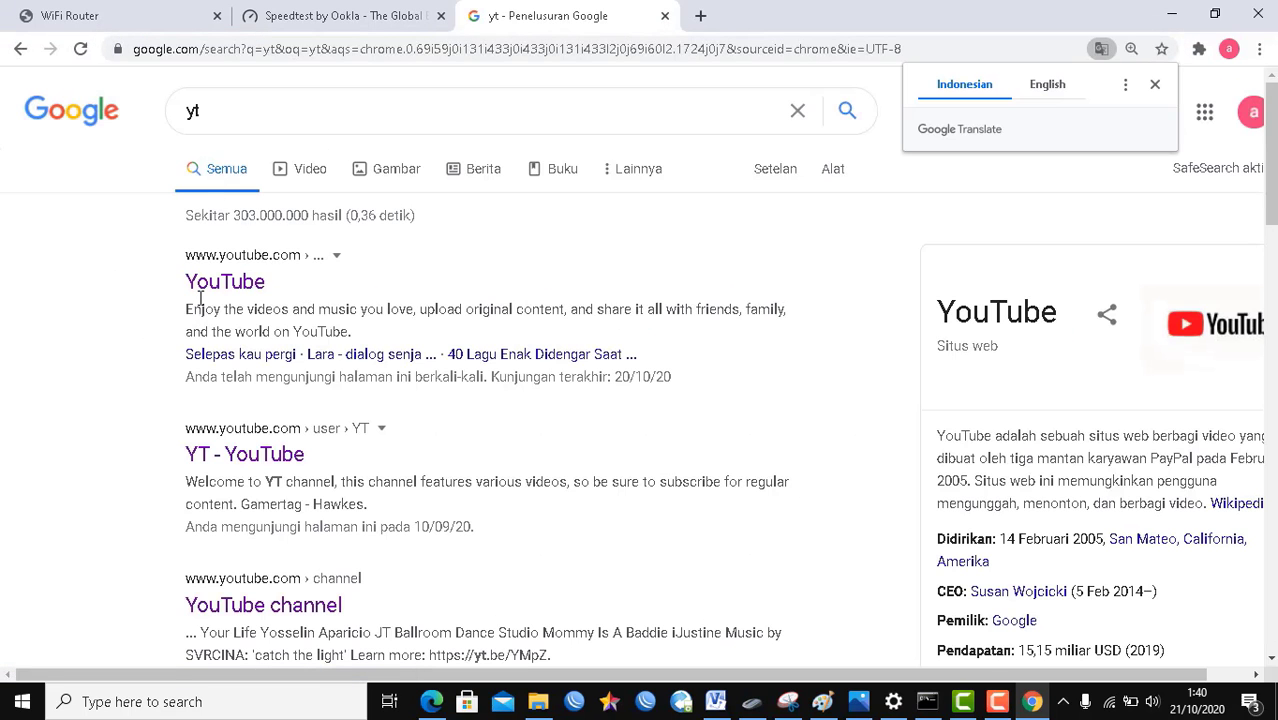
pyautogui.click(200, 284)
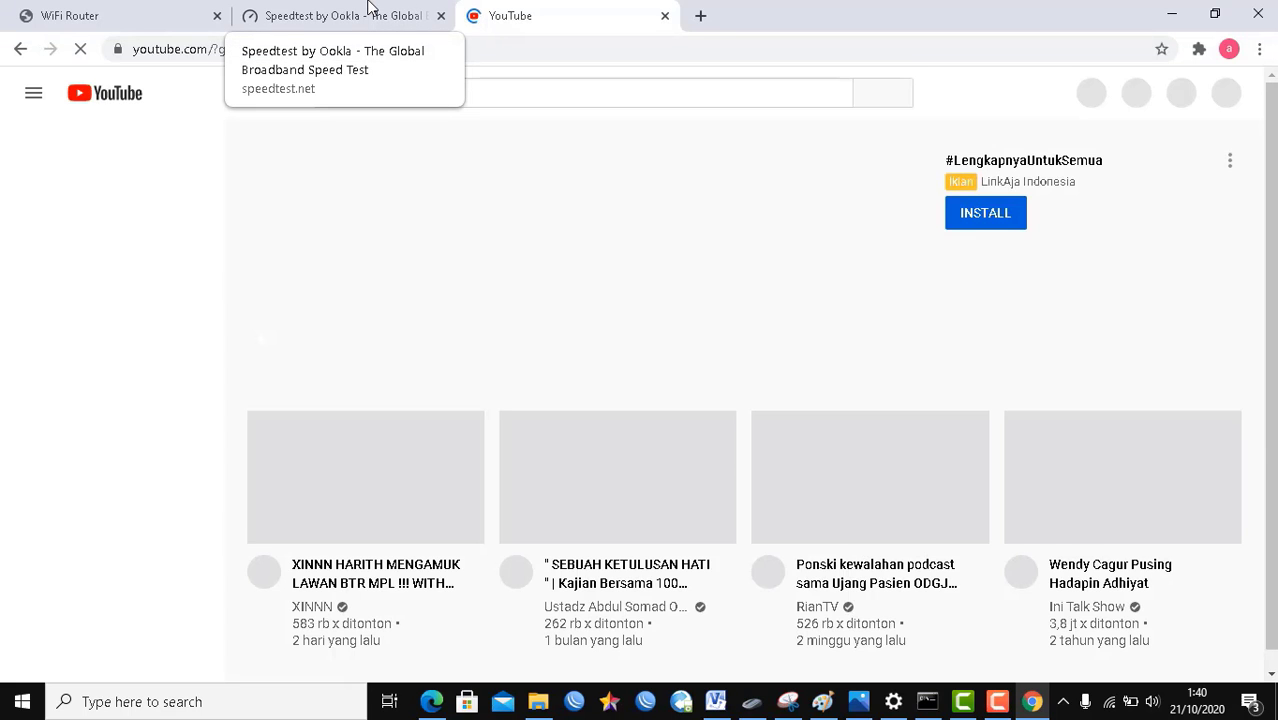
pyautogui.click(369, 8)
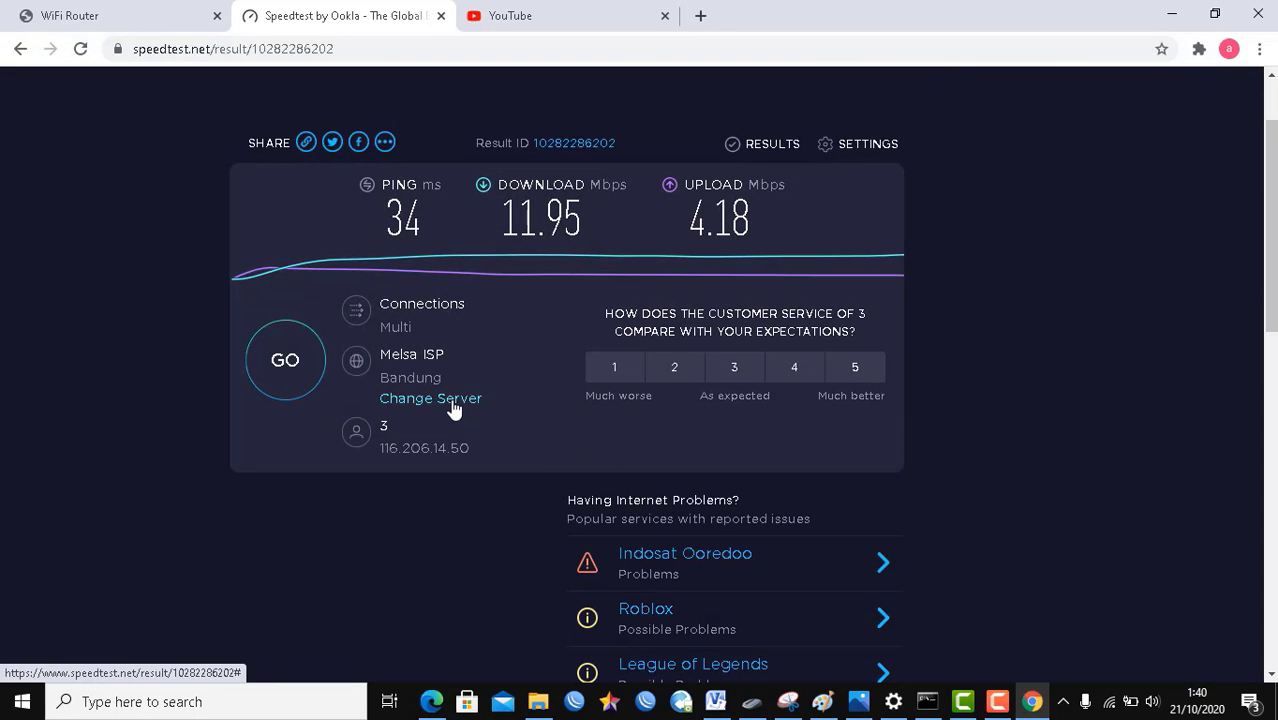
# Step: Switch the Speedtest server to Viewqwest in Singapore and start a new test
pyautogui.click(451, 396)
pyautogui.write('singapore')
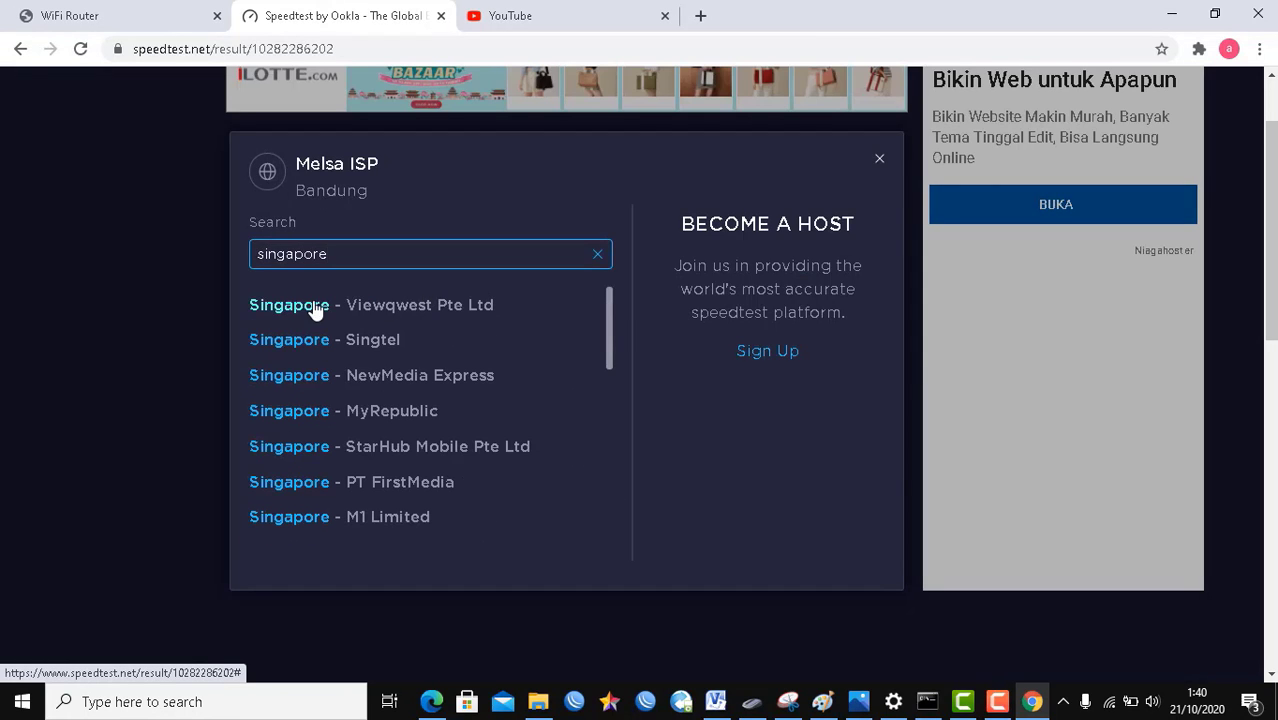
pyautogui.click(313, 306)
pyautogui.click(595, 316)
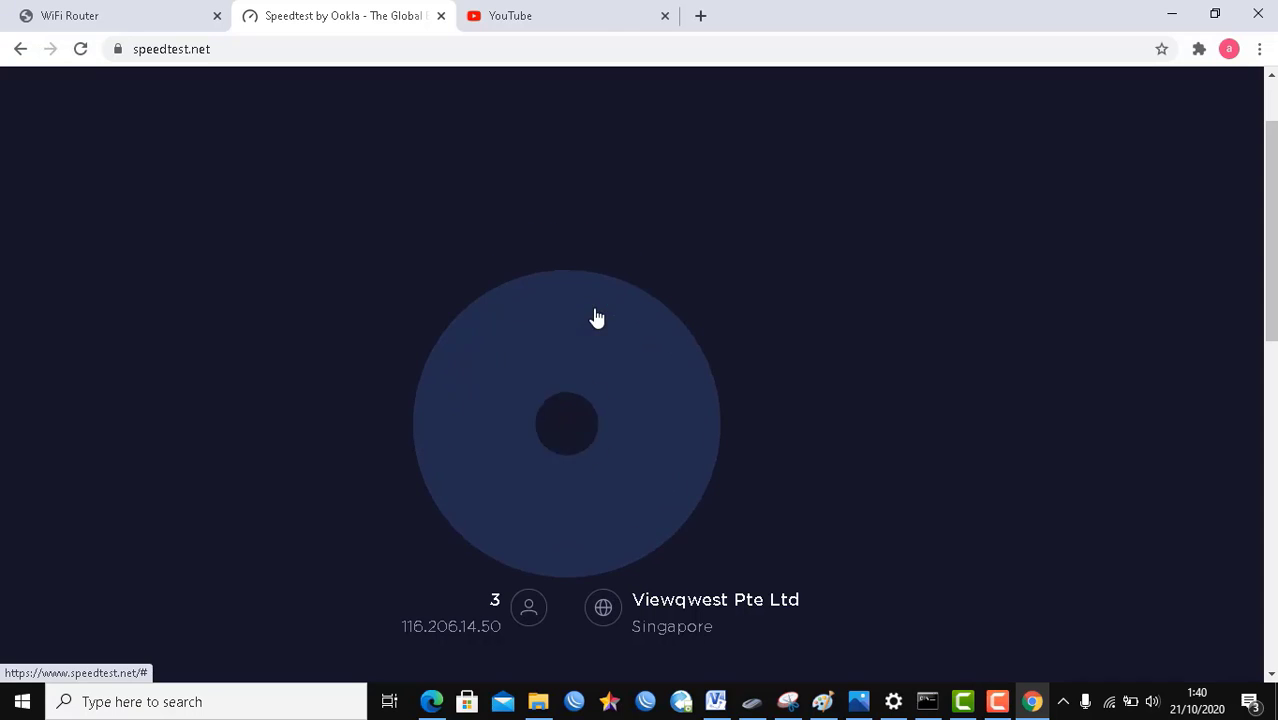
# Step: Load detik.com and then kompas.com in a new tab while the test runs, then return to Speedtest
pyautogui.click(562, 10)
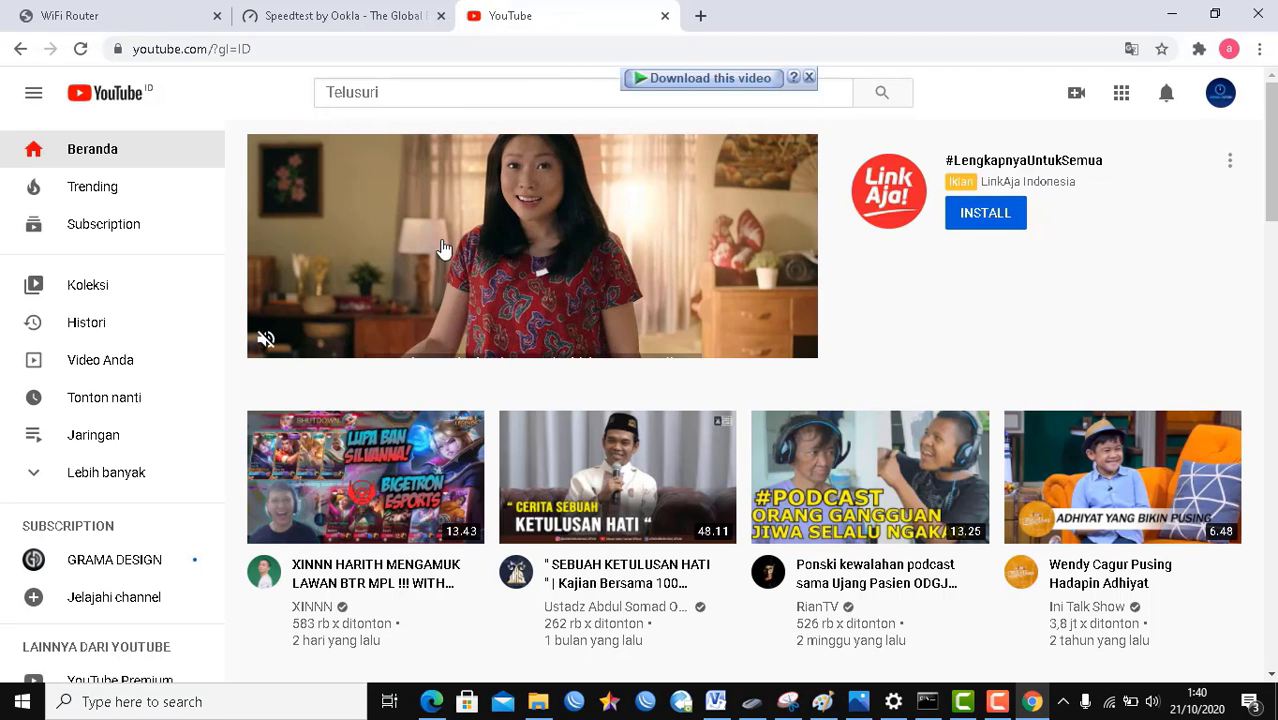
pyautogui.click(701, 17)
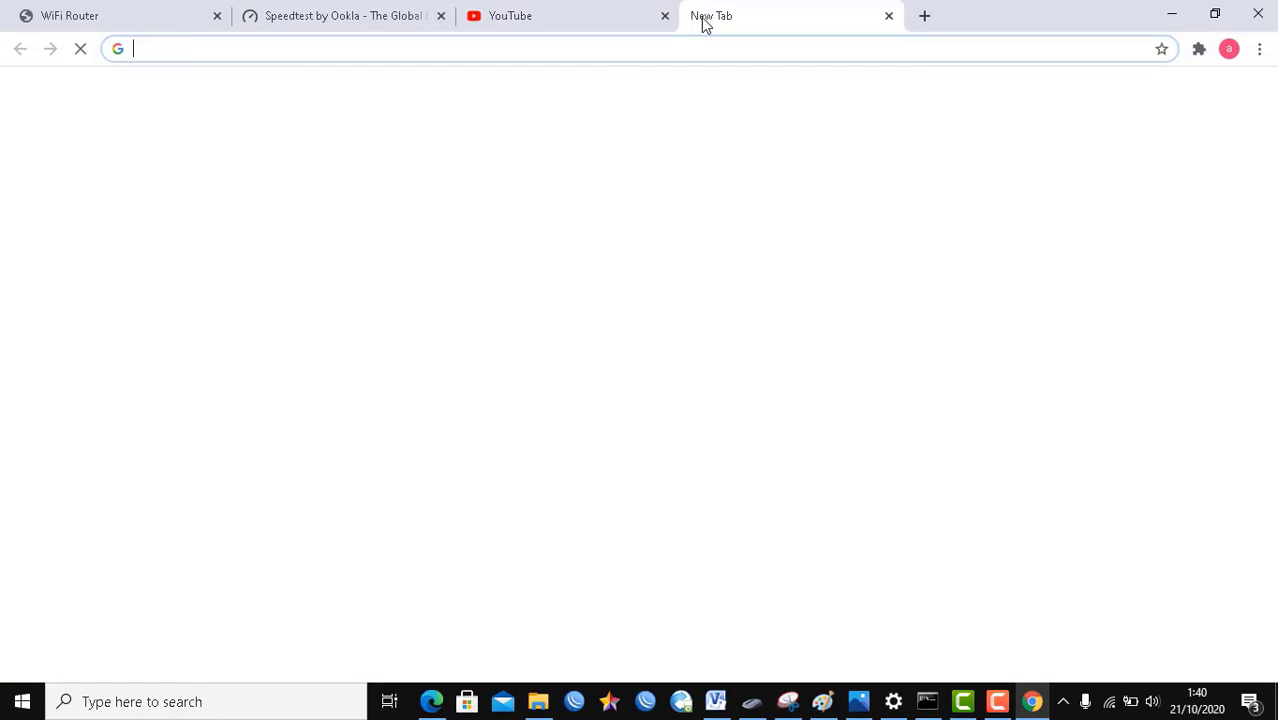
pyautogui.write('detik')
pyautogui.press('Return')
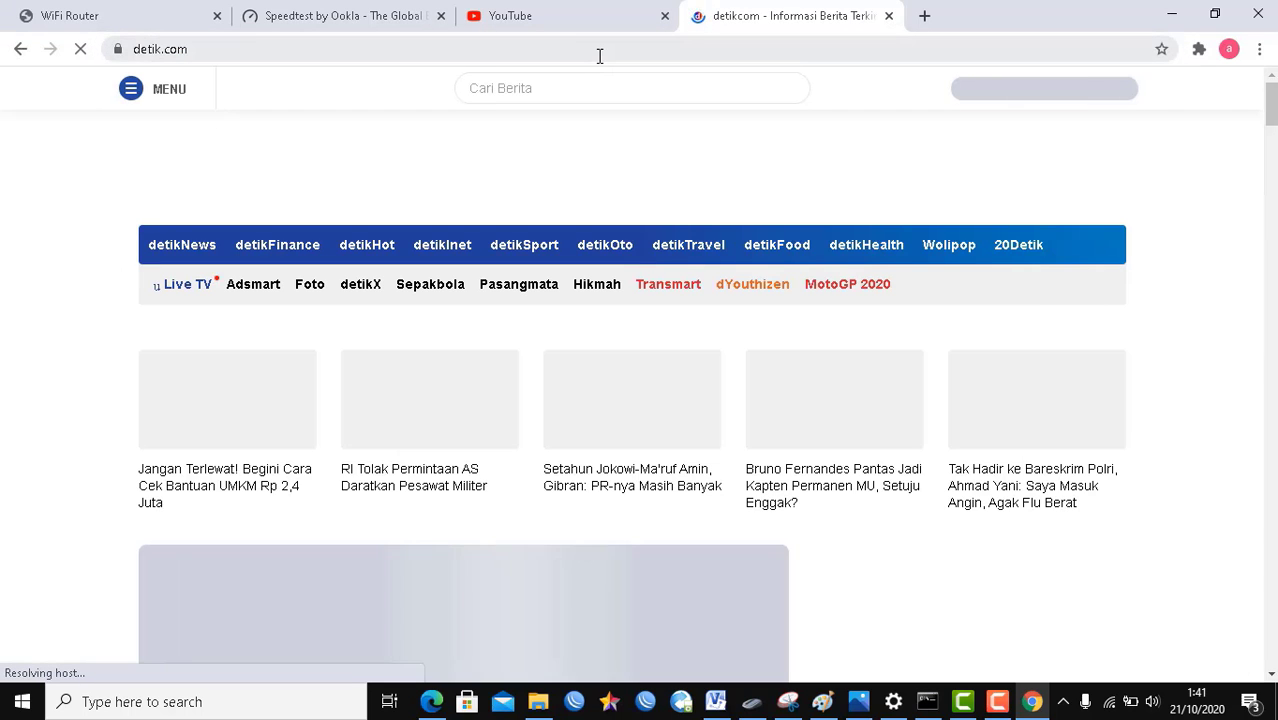
pyautogui.click(557, 55)
pyautogui.write('kom')
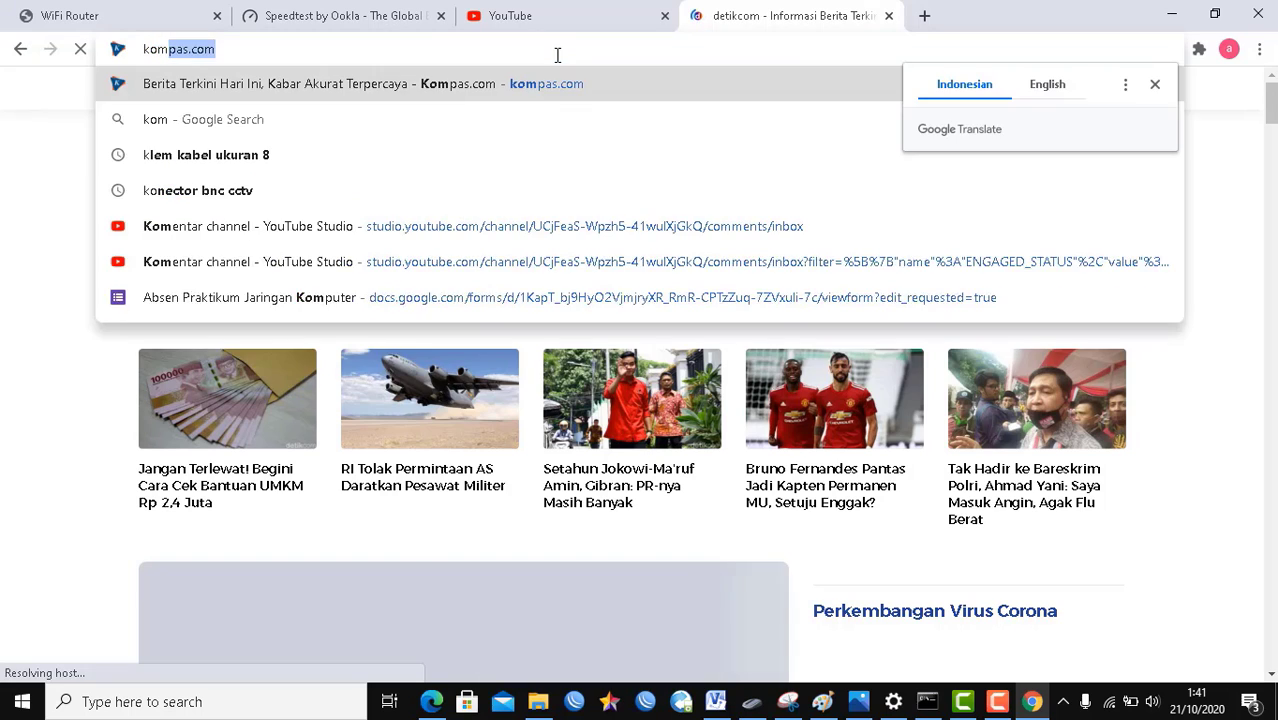
pyautogui.press('Return')
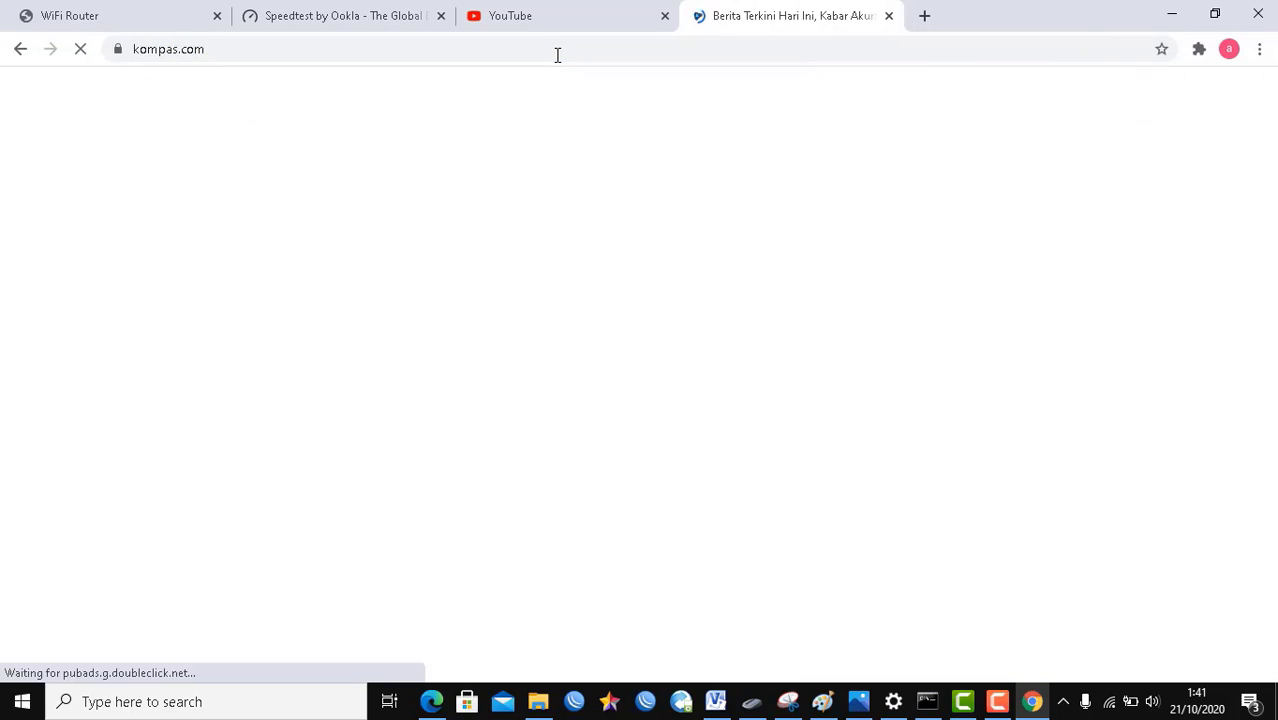
pyautogui.click(400, 8)
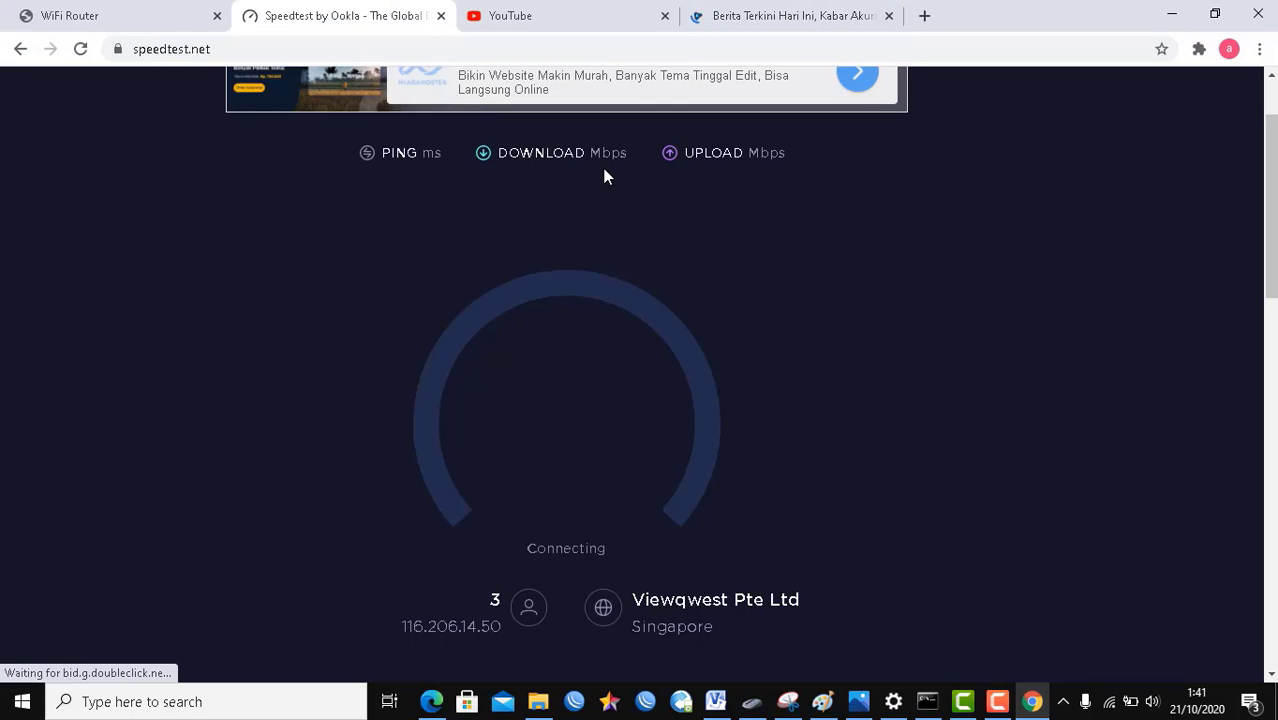
# Step: Launch Command Prompt from the Run box (cmd) and move its window to the right
pyautogui.press('super+r')
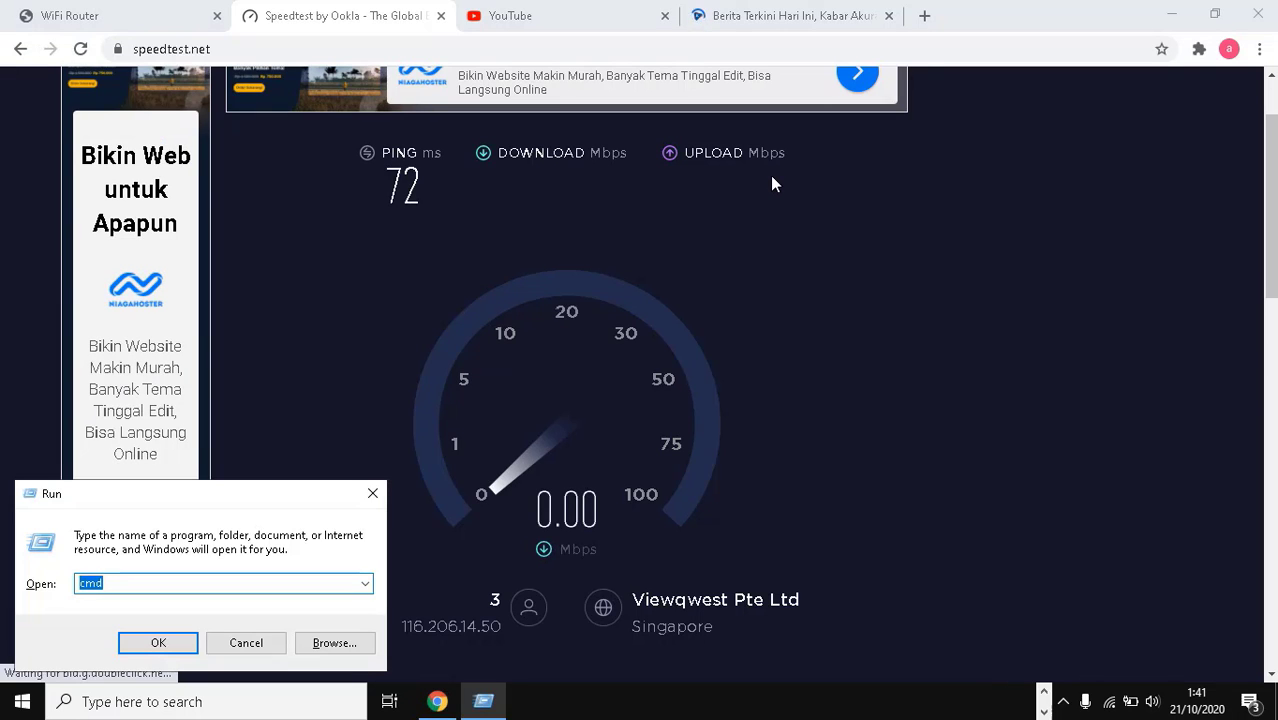
pyautogui.write('cmd')
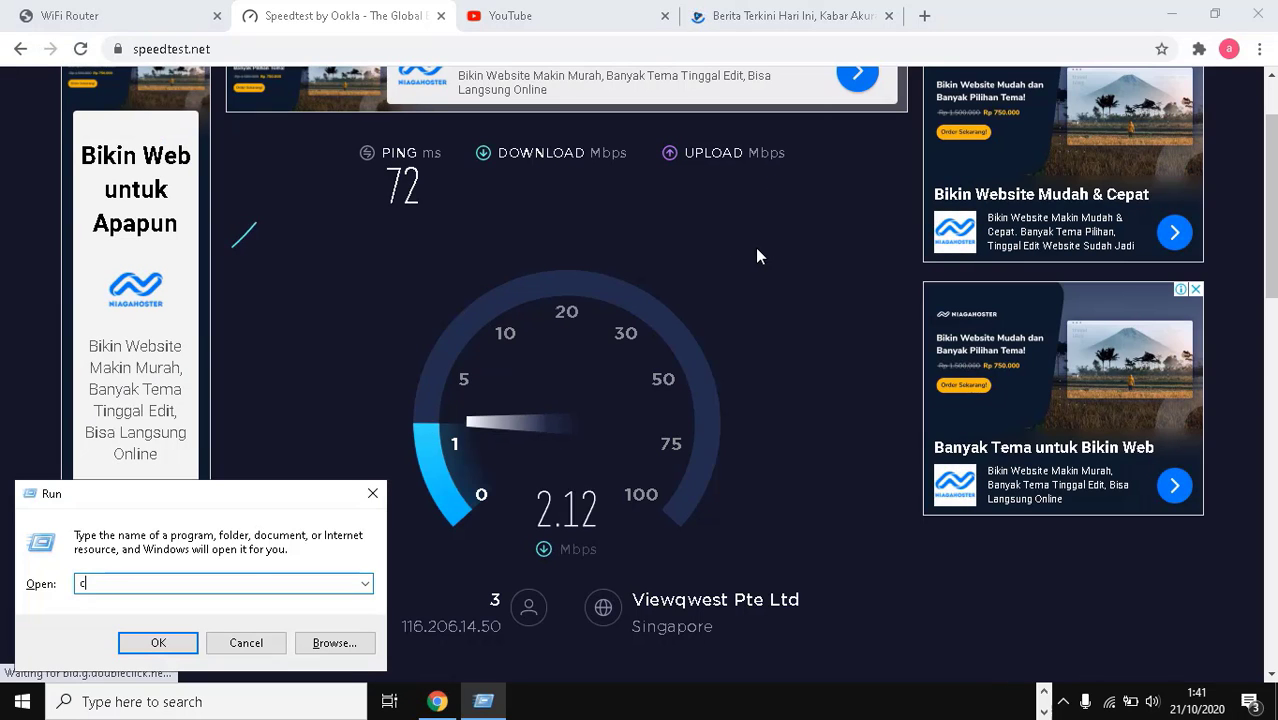
pyautogui.press('Return')
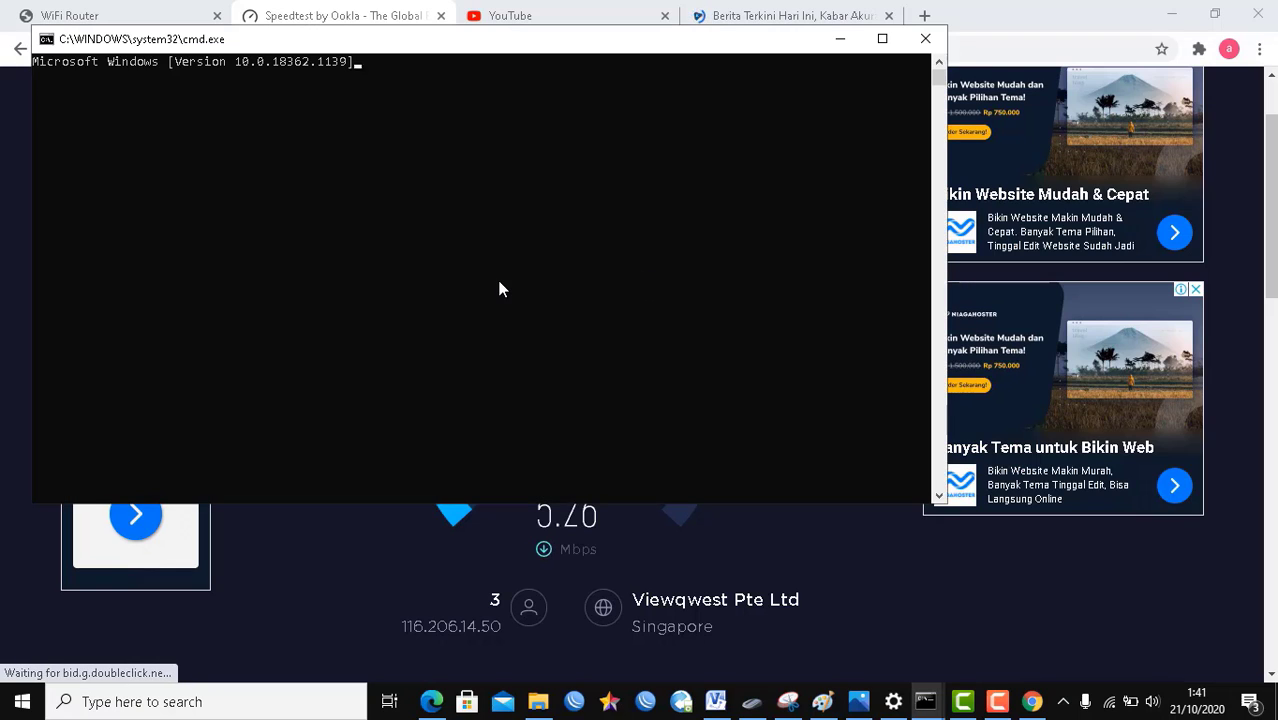
pyautogui.moveTo(530, 56); pyautogui.dragTo(1016, 102)
# Step: Run tracert 8.8.8.8, highlight first hop 192.168.43.1, and bring back the repeater diagram
pyautogui.write('ta')
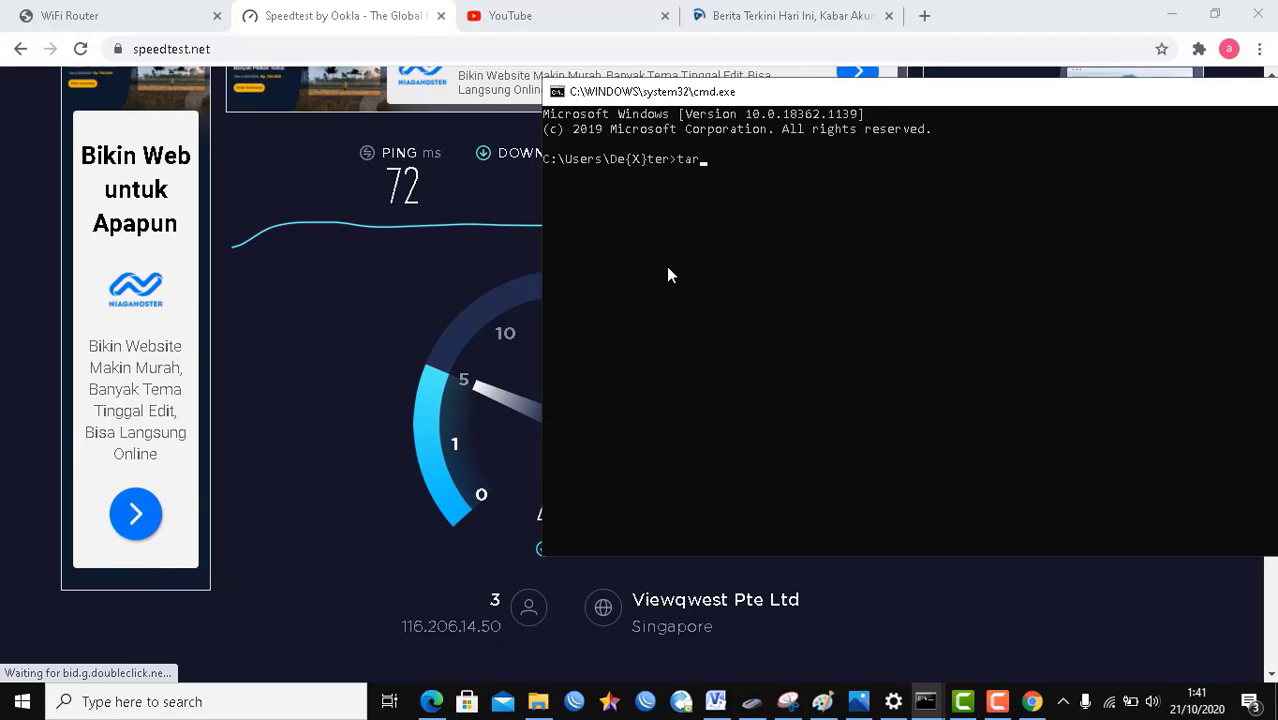
pyautogui.press('BackSpace')
pyautogui.write('racert 8.8.8.8')
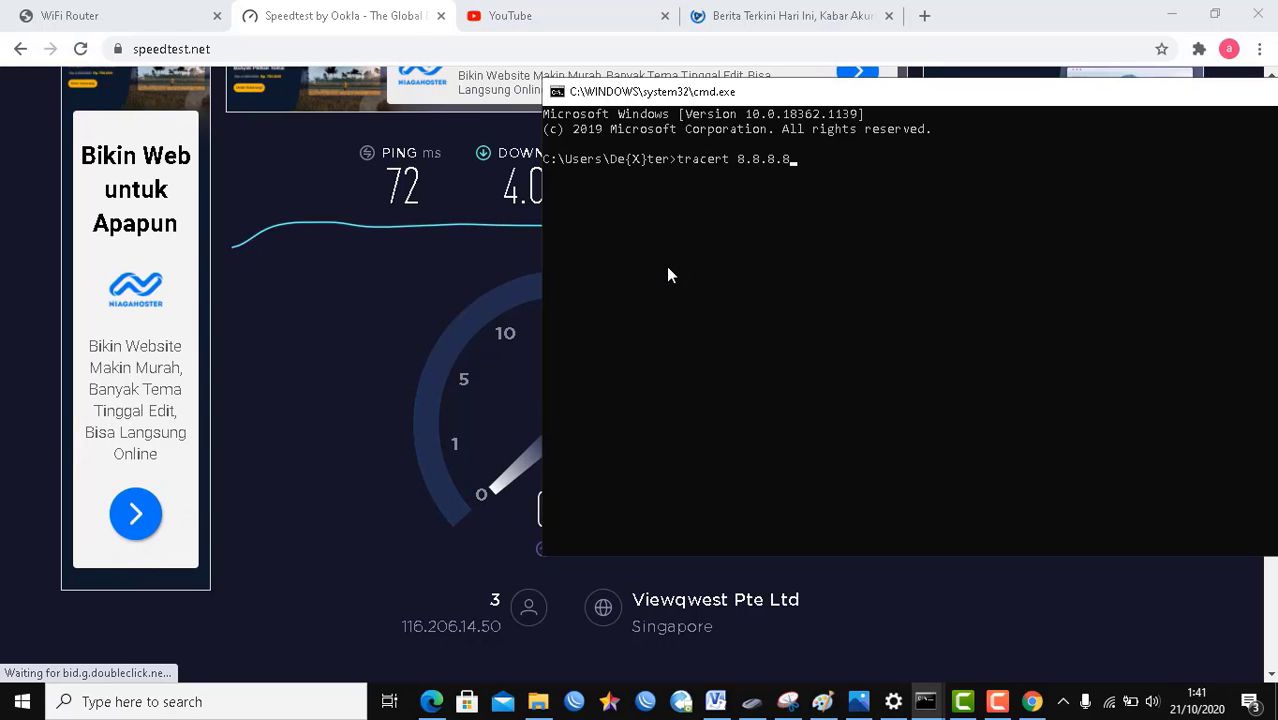
pyautogui.press('Return')
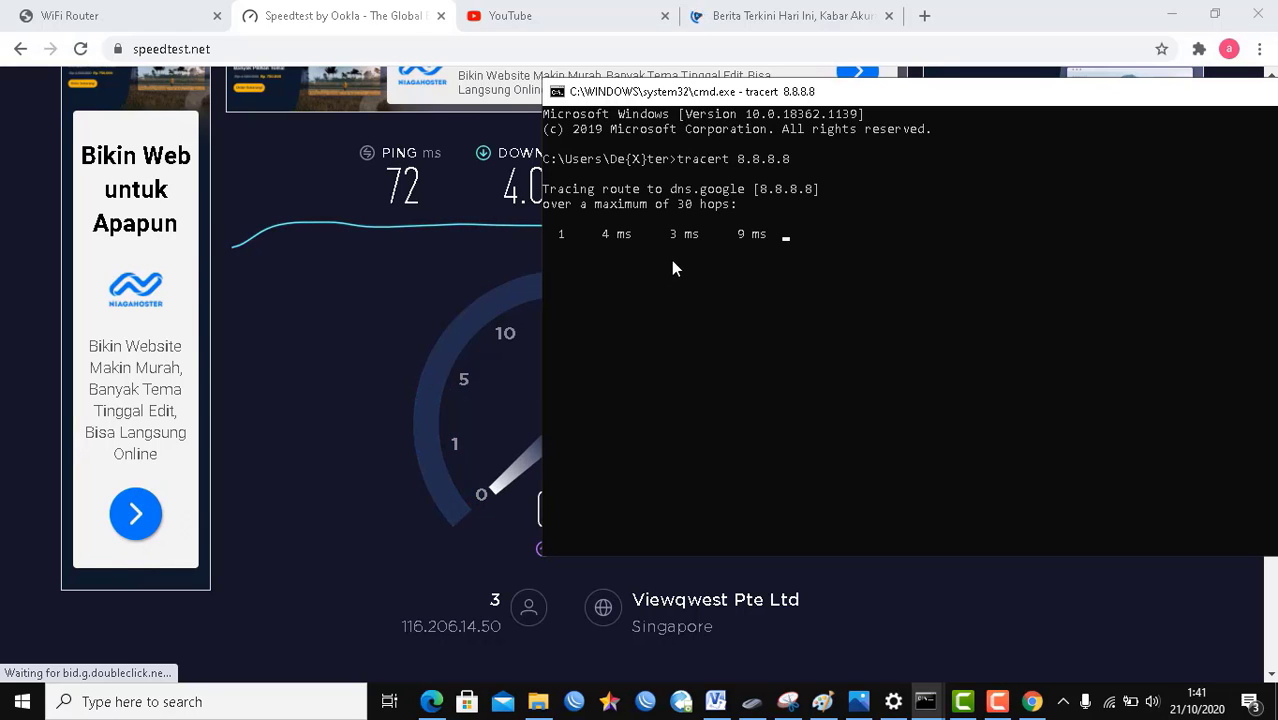
pyautogui.moveTo(709, 97); pyautogui.dragTo(871, 146)
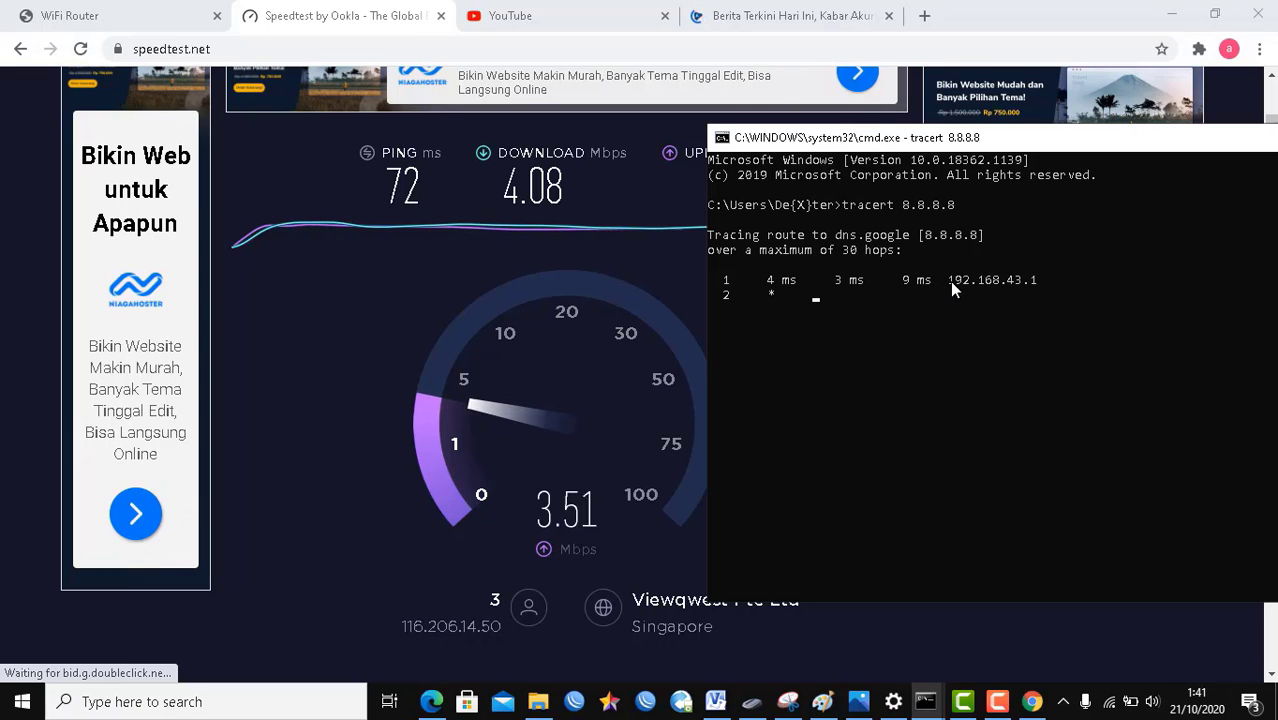
pyautogui.moveTo(949, 283); pyautogui.dragTo(1040, 286)
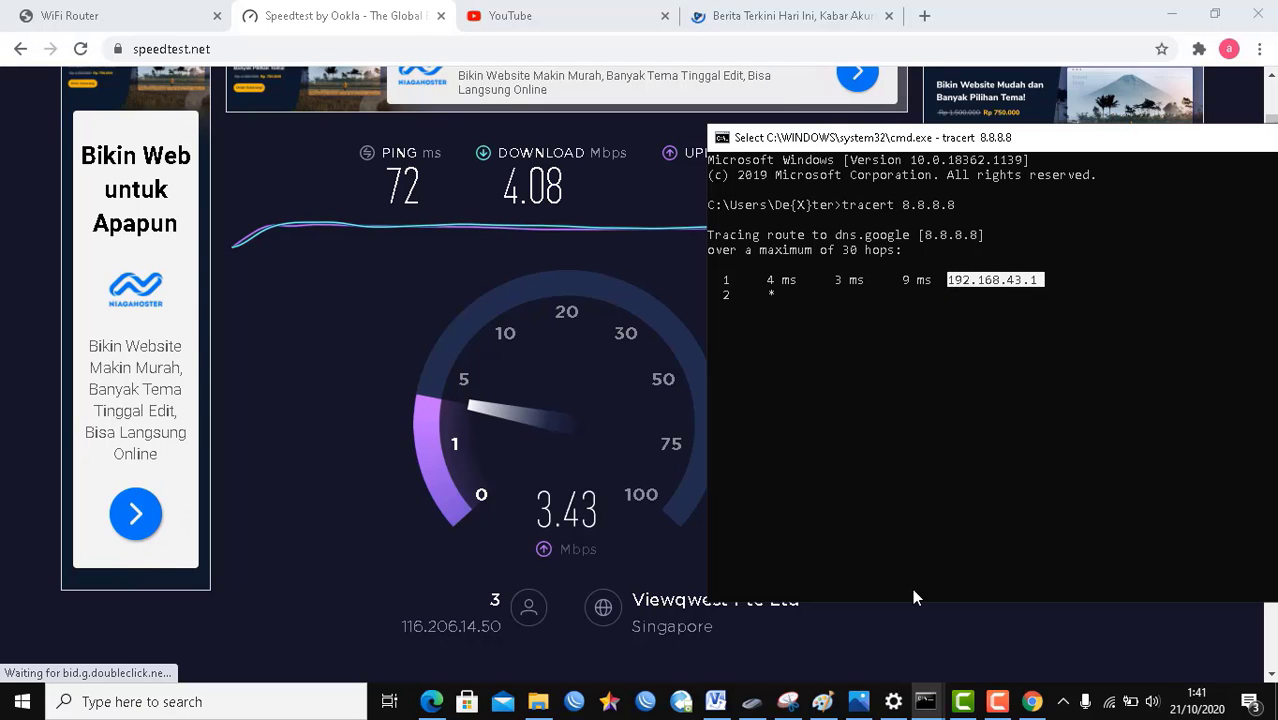
pyautogui.click(873, 708)
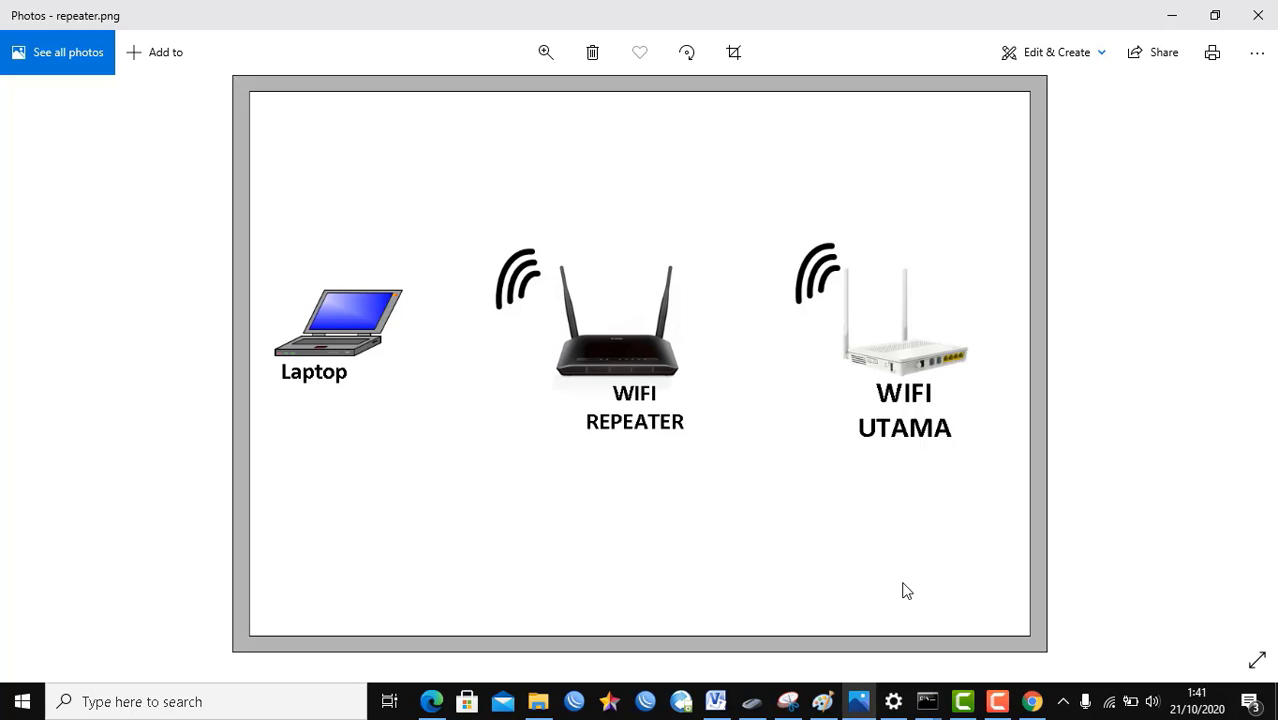
# Step: Compare the tracert output with the repeater diagram, then view the finished Singapore test (72 ms, 4.08/3.39 Mbps)
pyautogui.moveTo(928, 701)
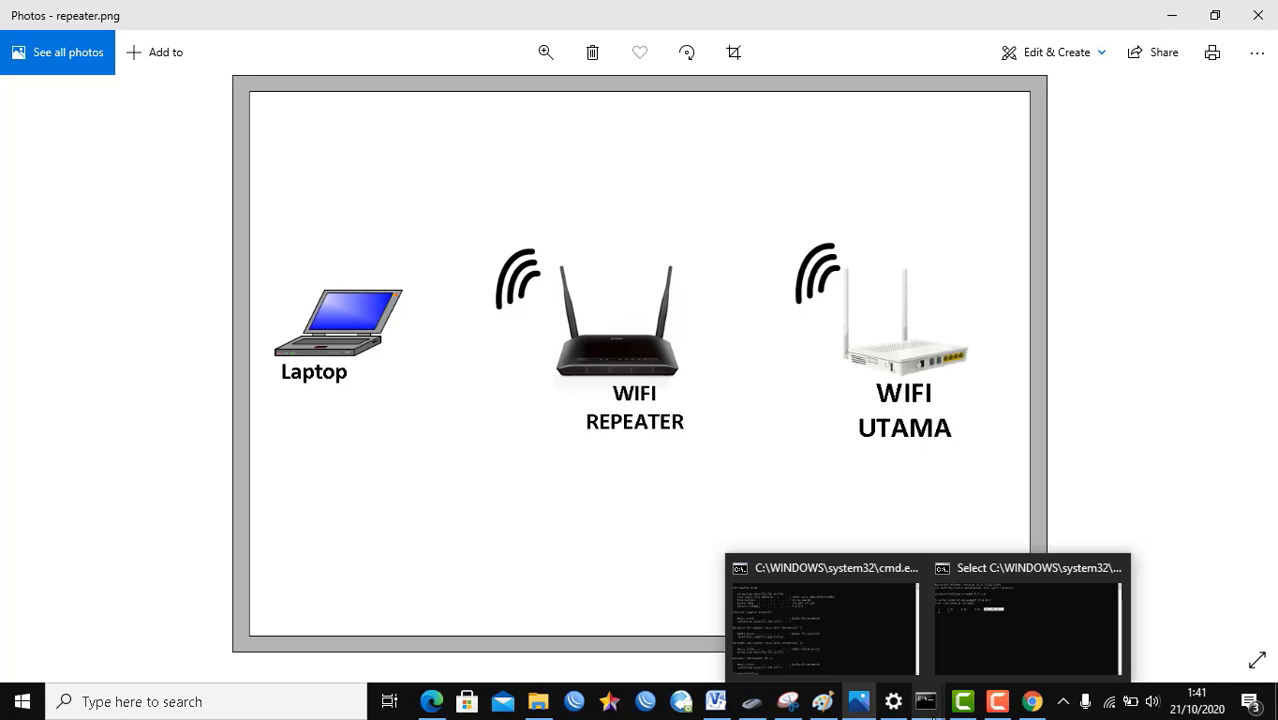
pyautogui.click(966, 634)
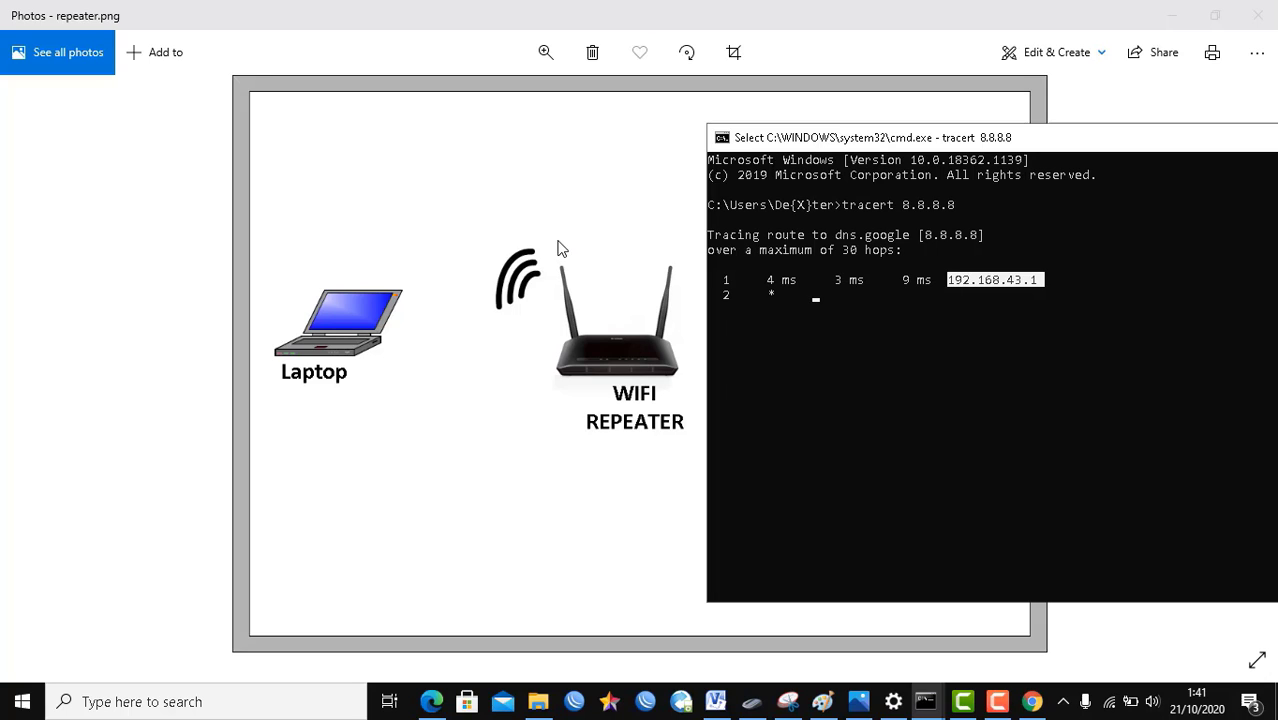
pyautogui.click(548, 393)
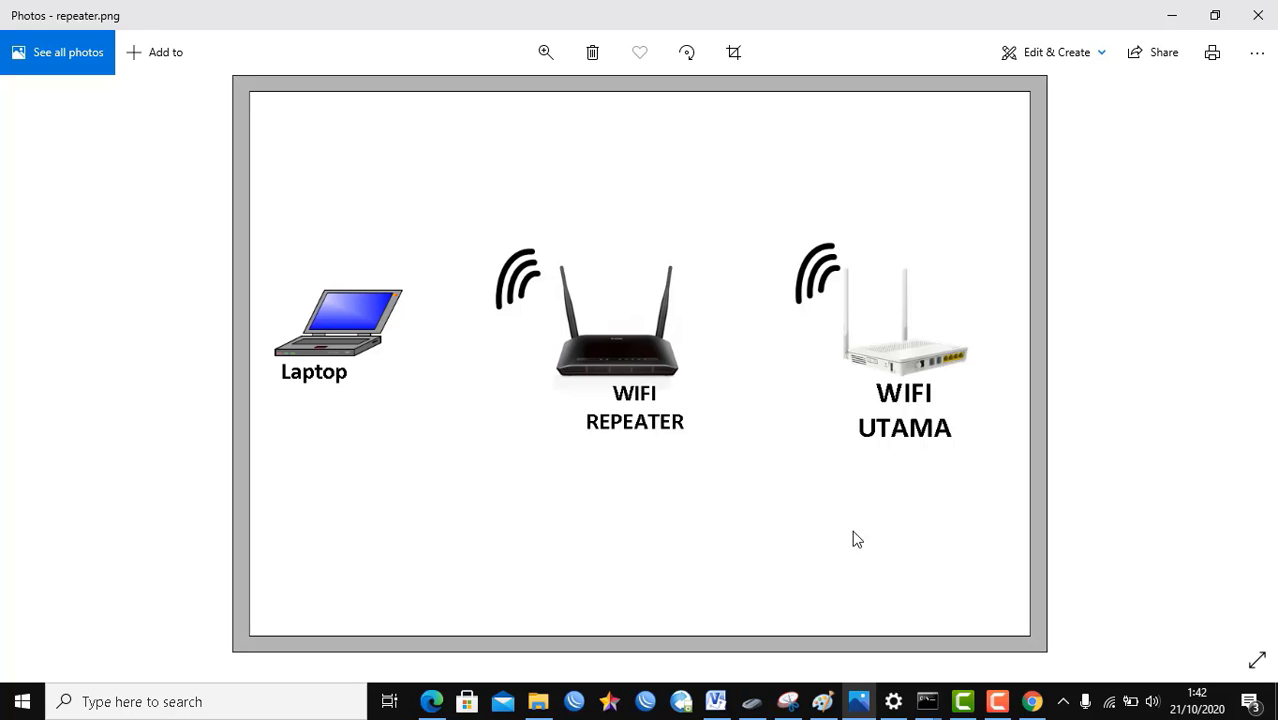
pyautogui.click(1034, 702)
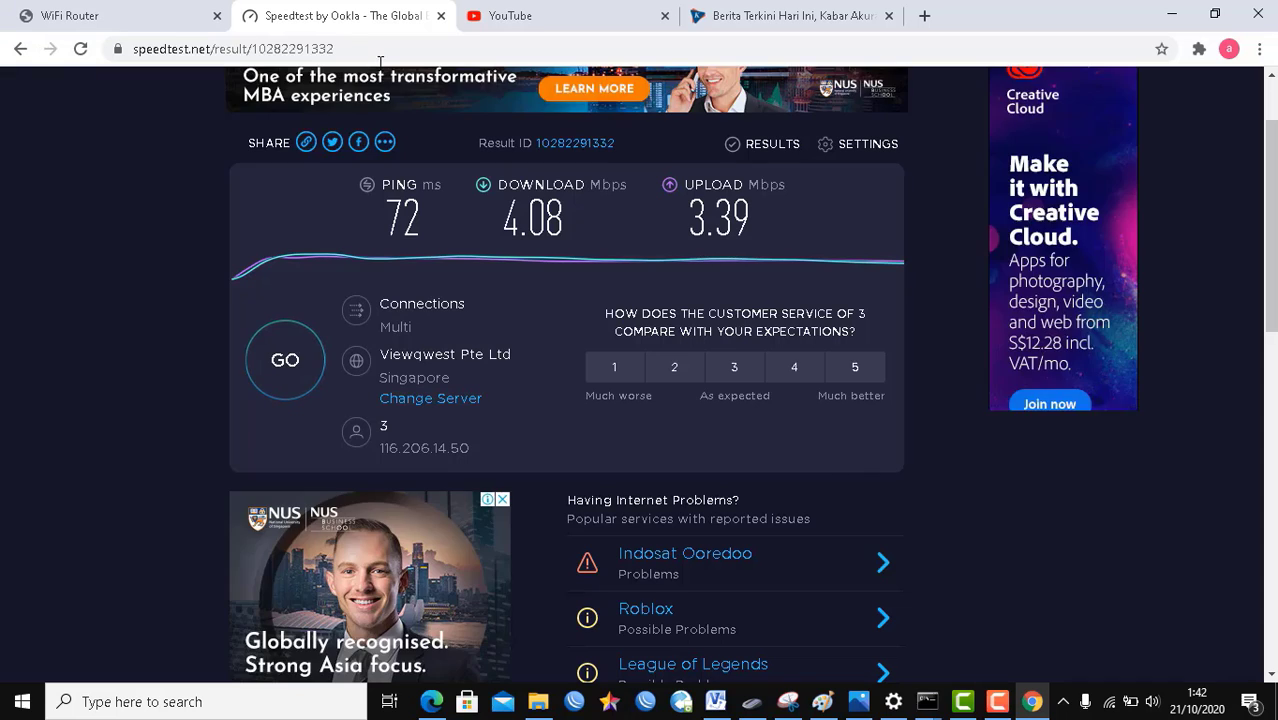
# Step: Advance the router's Easy Setup wizard to WAN Connection Type with Dynamic IP selected
pyautogui.click(135, 12)
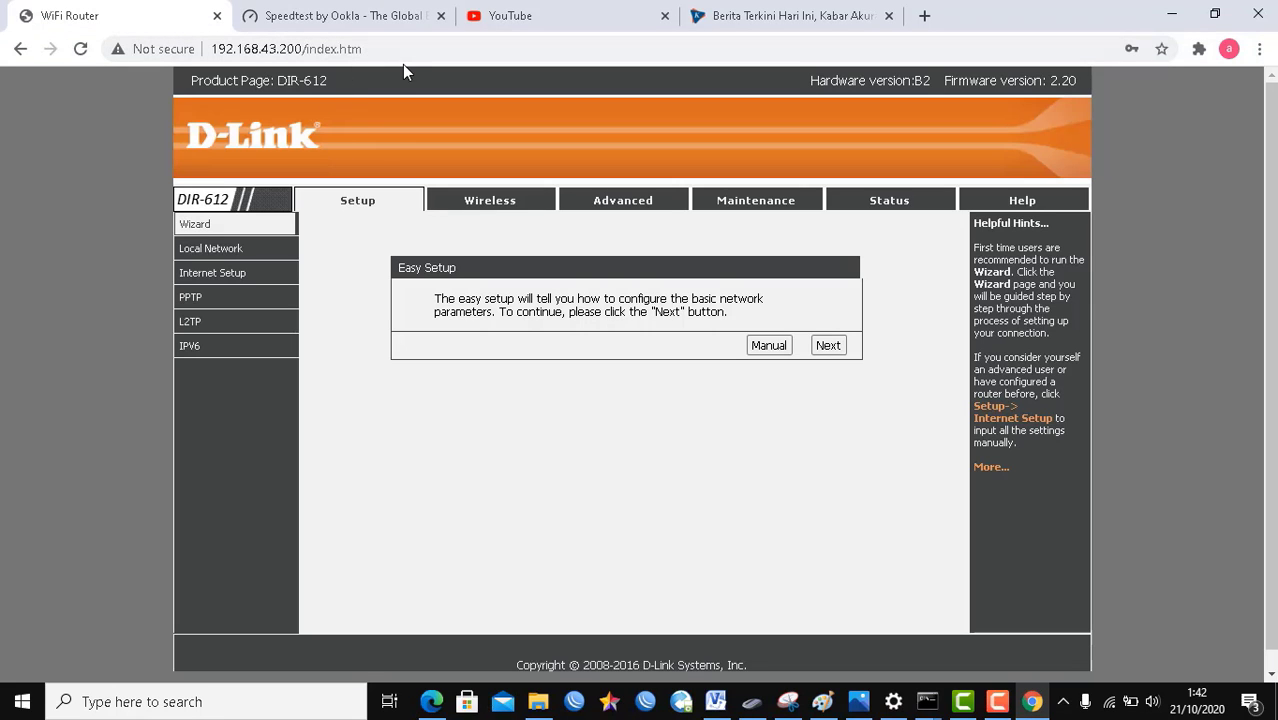
pyautogui.click(823, 348)
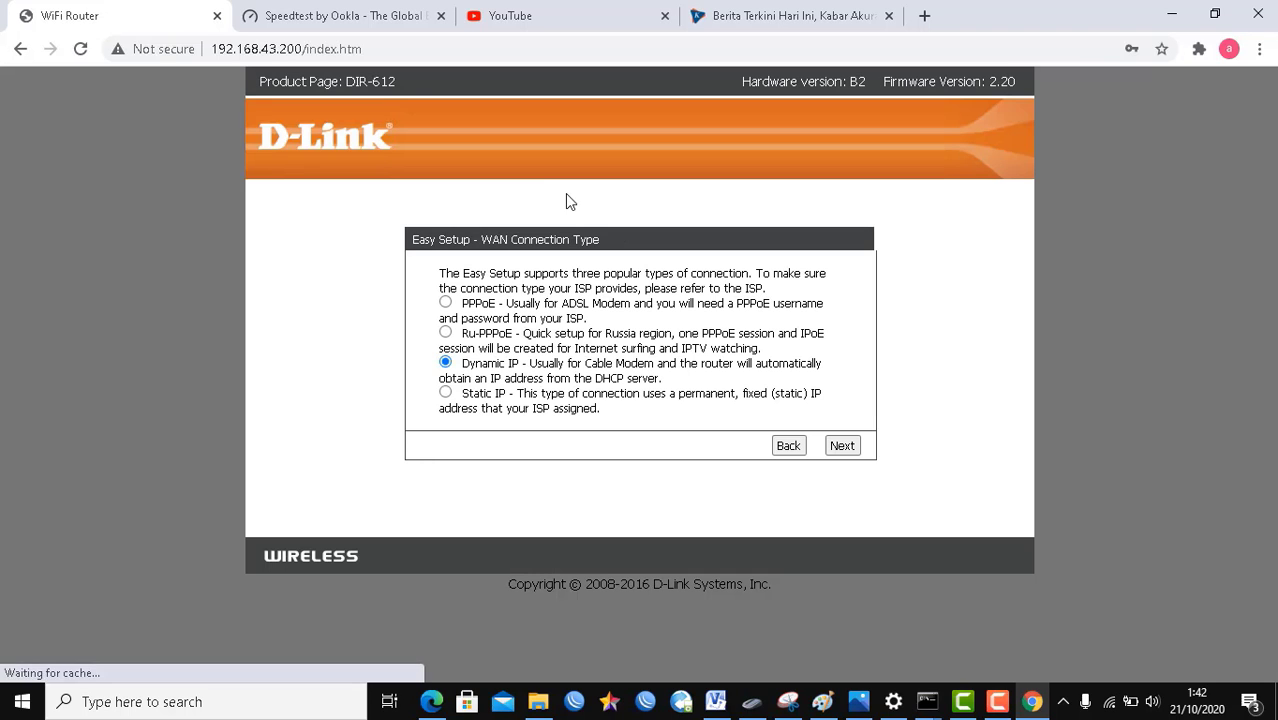